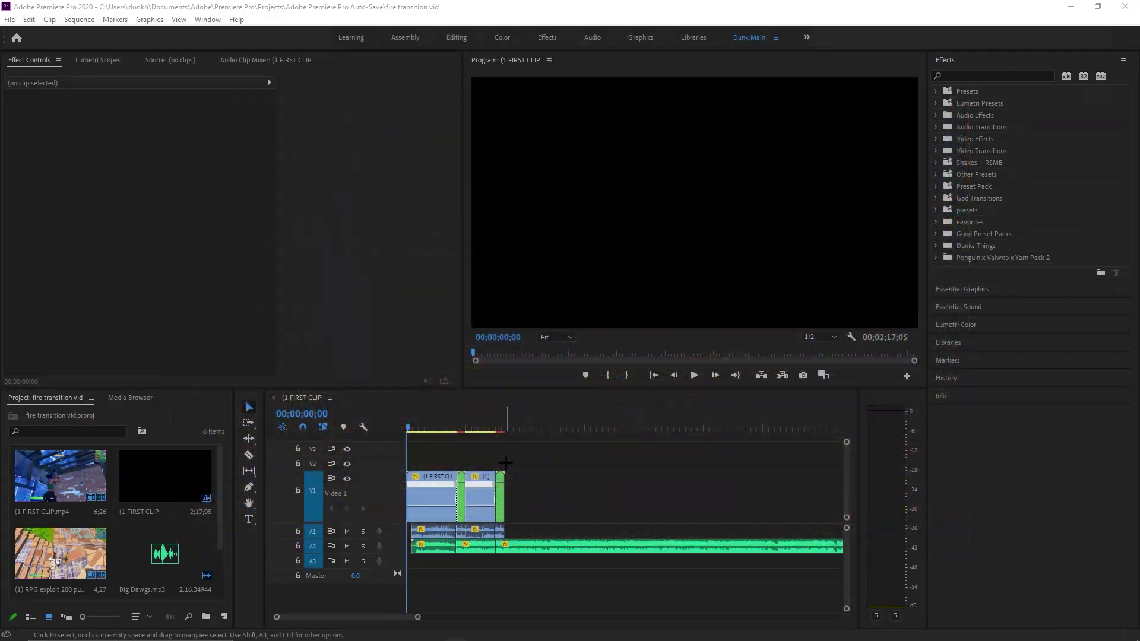
Zoom the timeline in, park the playhead at 00;00;05;00 and select the RPG exploit clip
drag(423, 428, 467, 419)
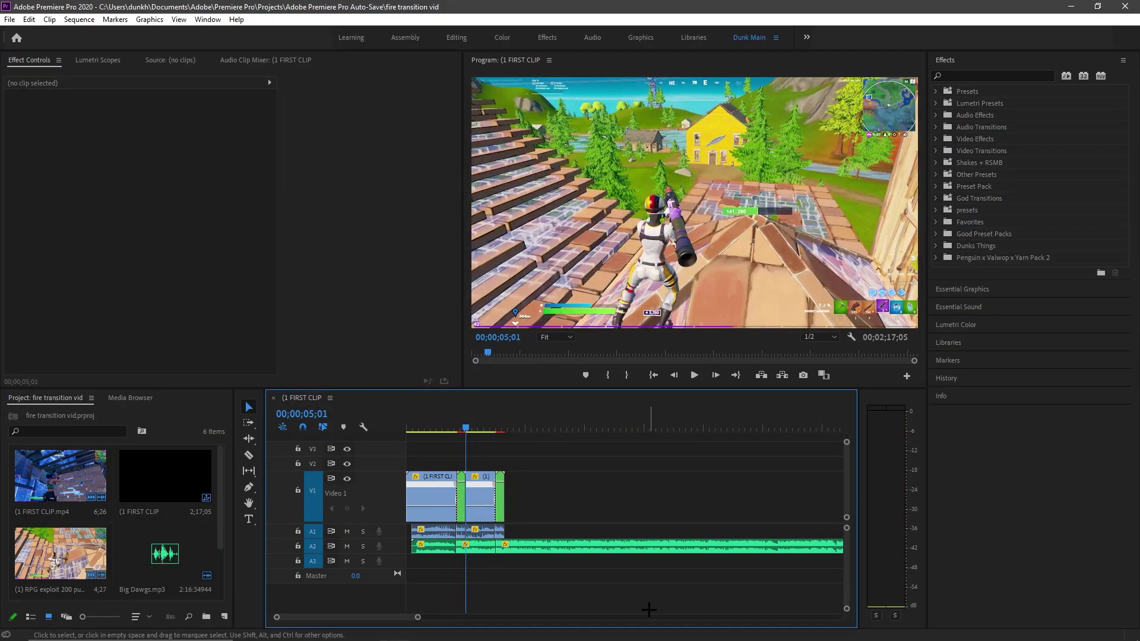
key(equal)
key(equal)
key(equal)
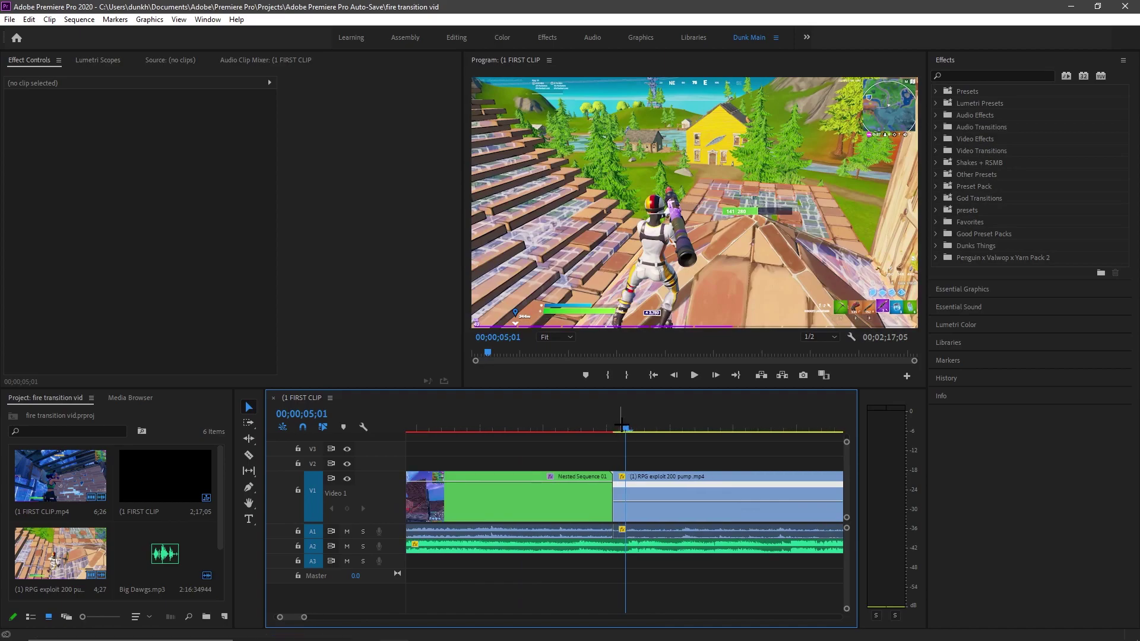
key(equal)
drag(621, 419, 524, 428)
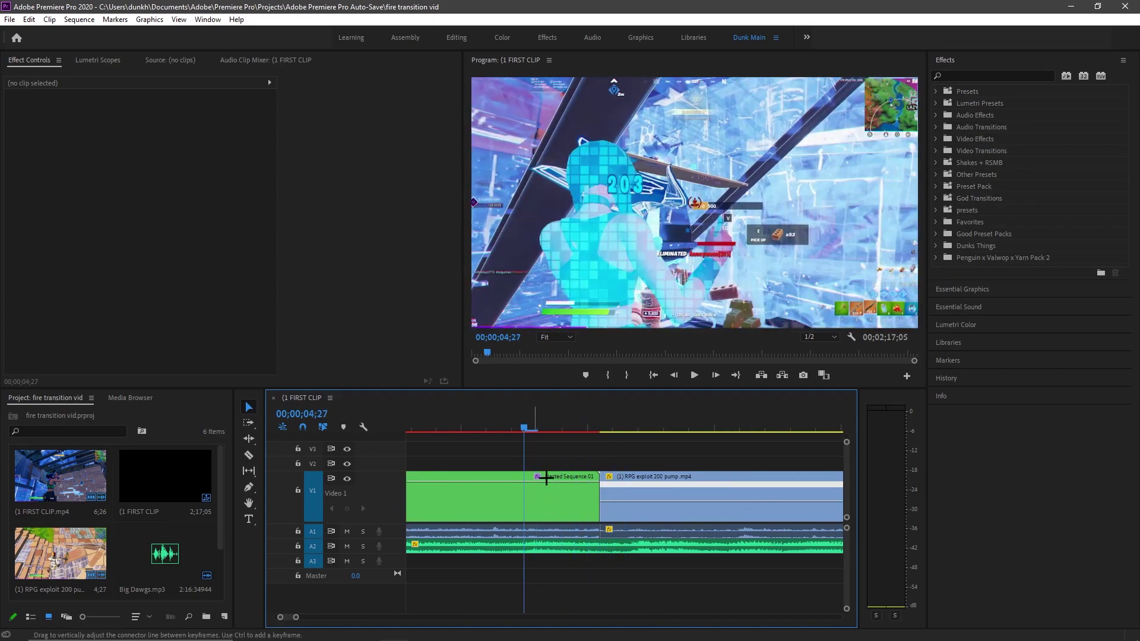
click(624, 425)
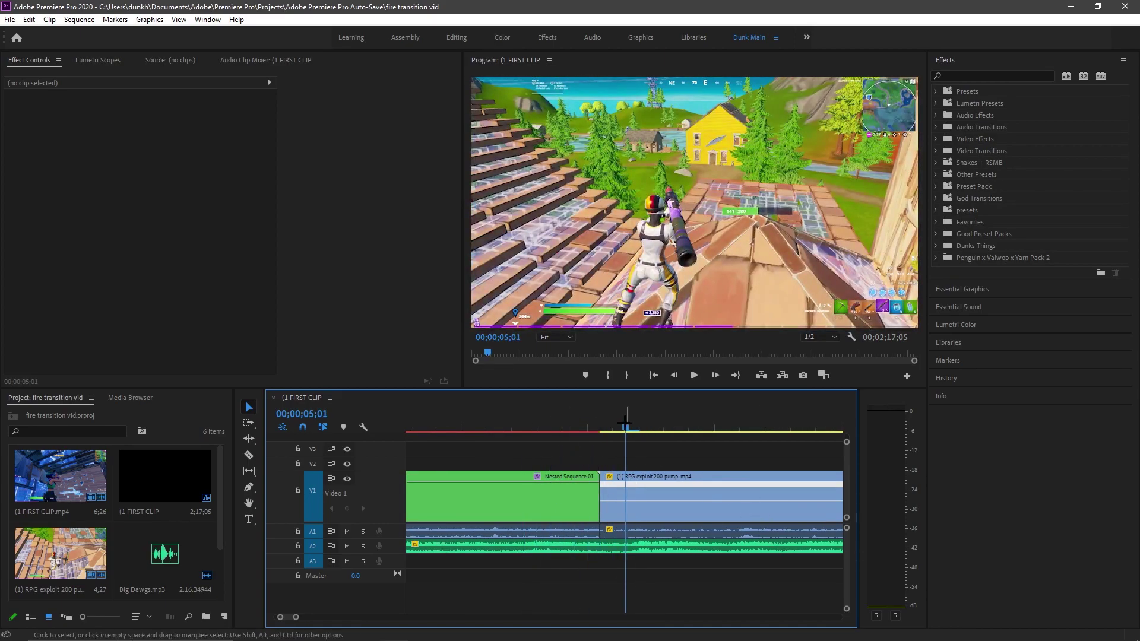
key(Left)
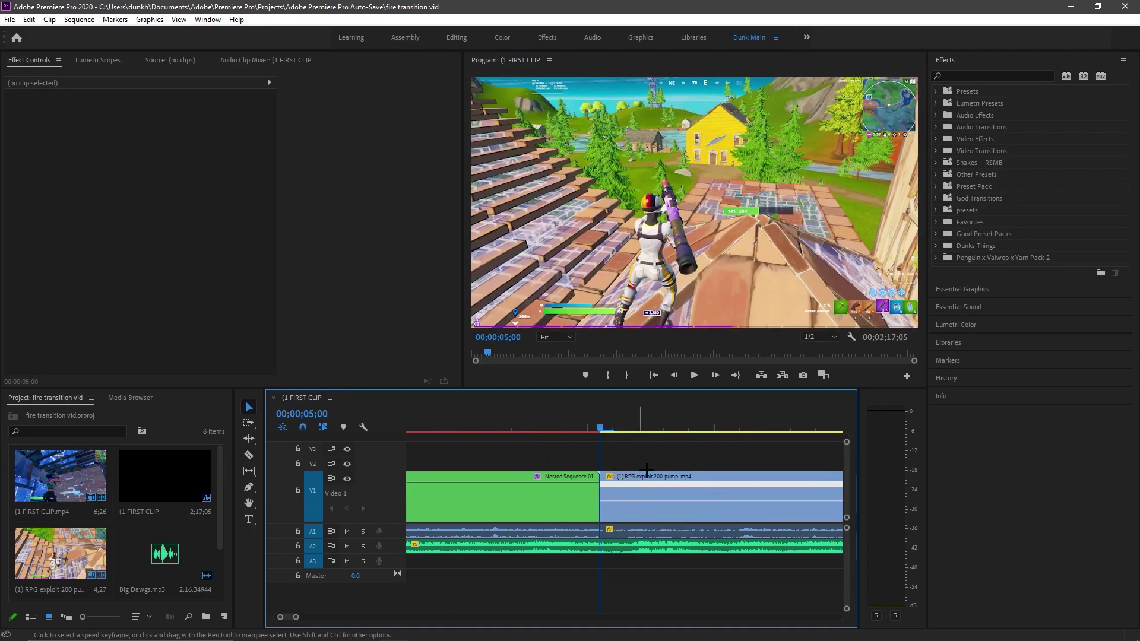
click(618, 489)
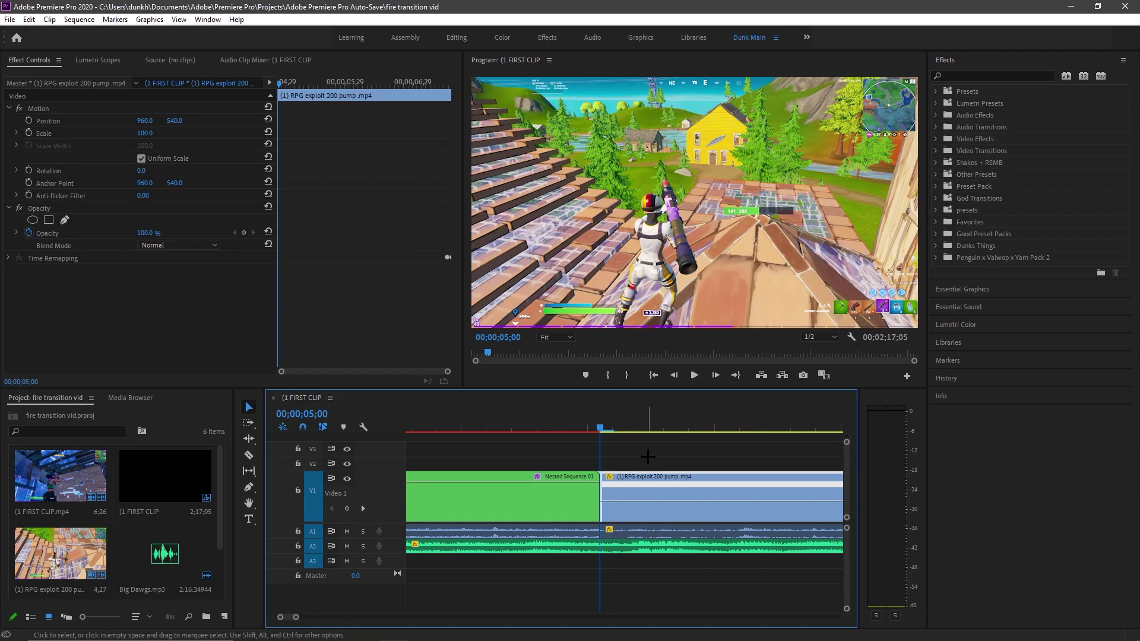
Undo, then redo to bring back Nested Sequence 01
key(ctrl+z)
key(ctrl+z)
key(ctrl+z)
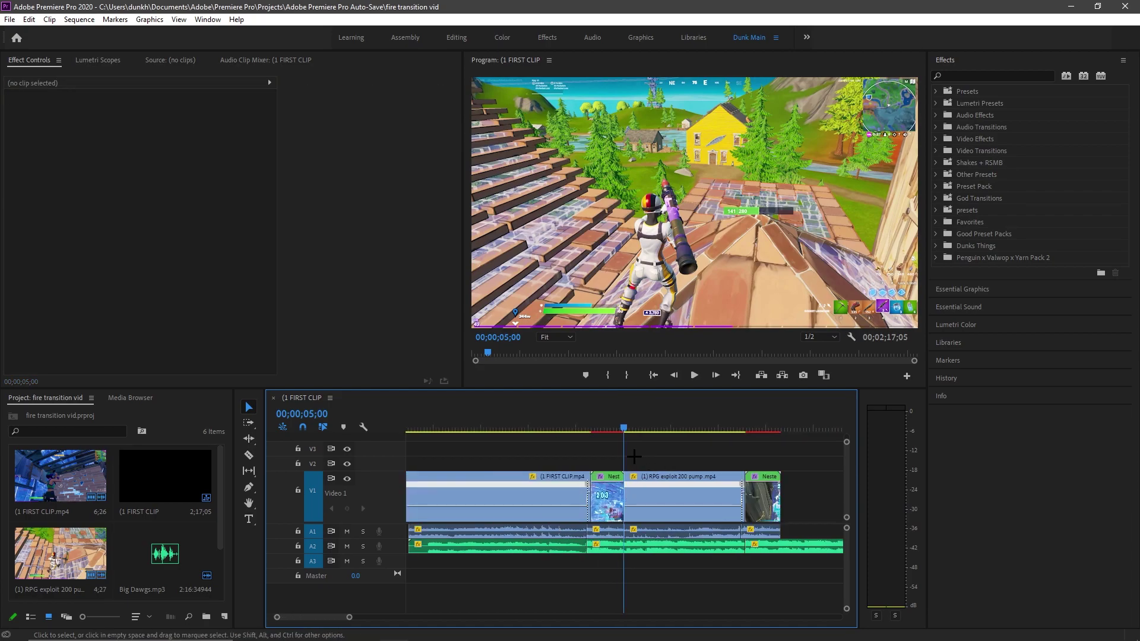
key(=)
key(ctrl+shift+z)
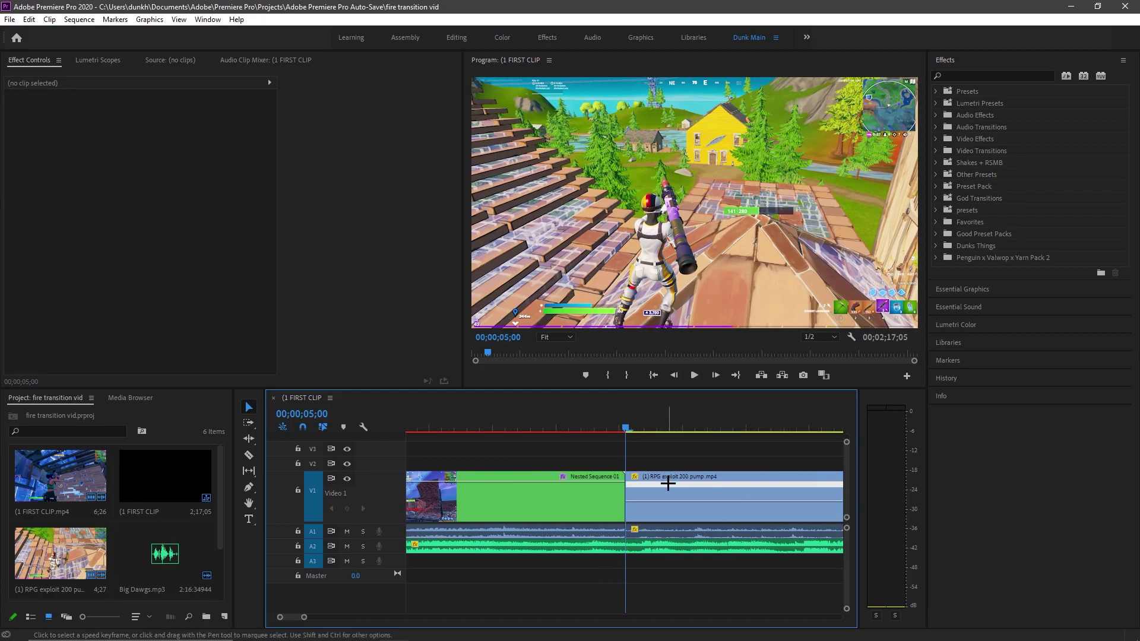
Duplicate the RPG exploit clip onto V2 above the original, starting at 05;00
click(668, 482)
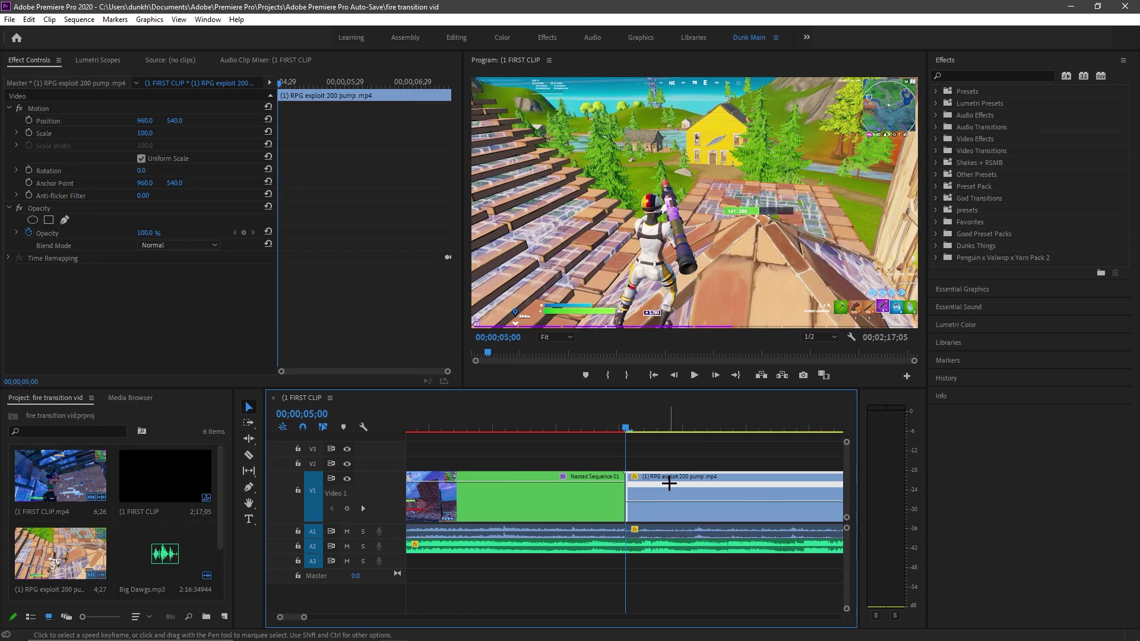
alt+drag(669, 482, 670, 463)
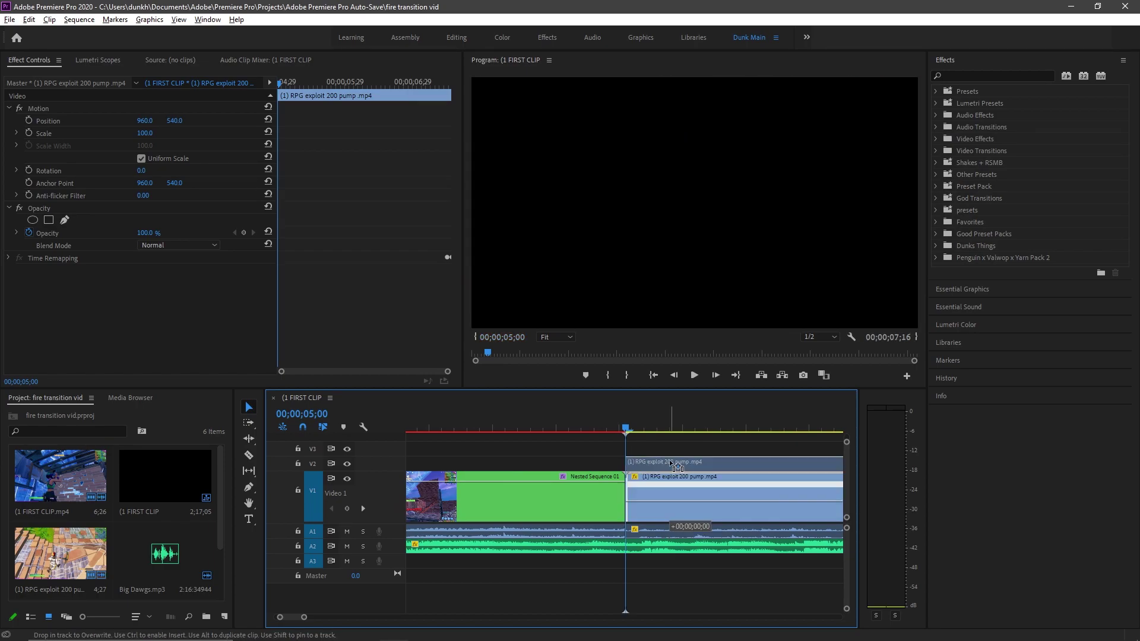
click(657, 428)
key(Up)
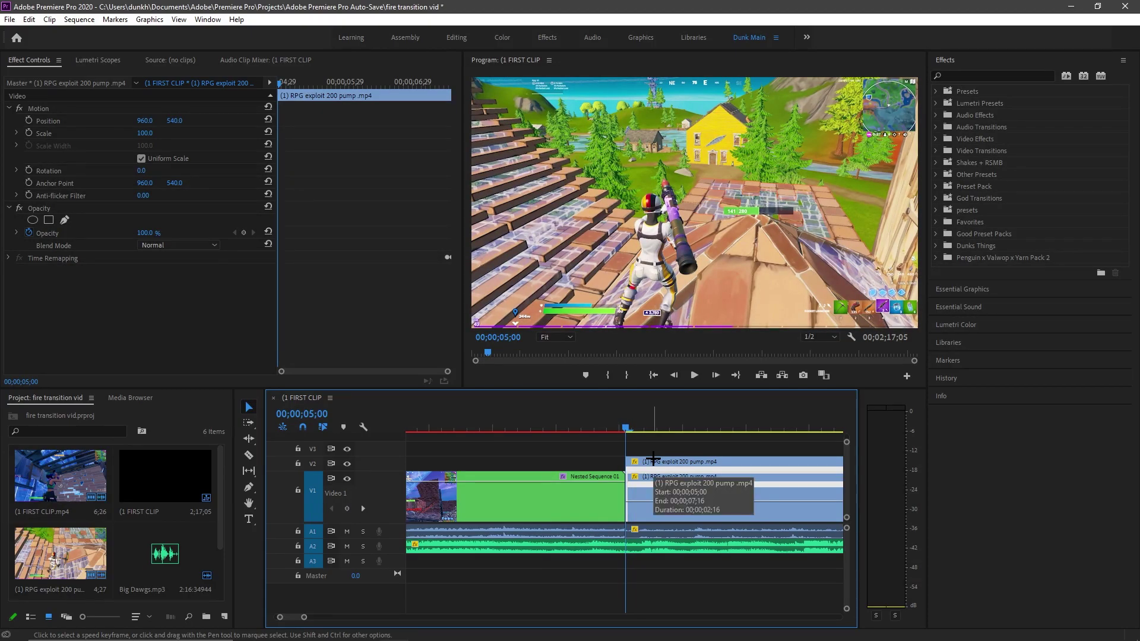
Add a frame hold to the V2 RPG exploit copy at 05;00
right_click(654, 460)
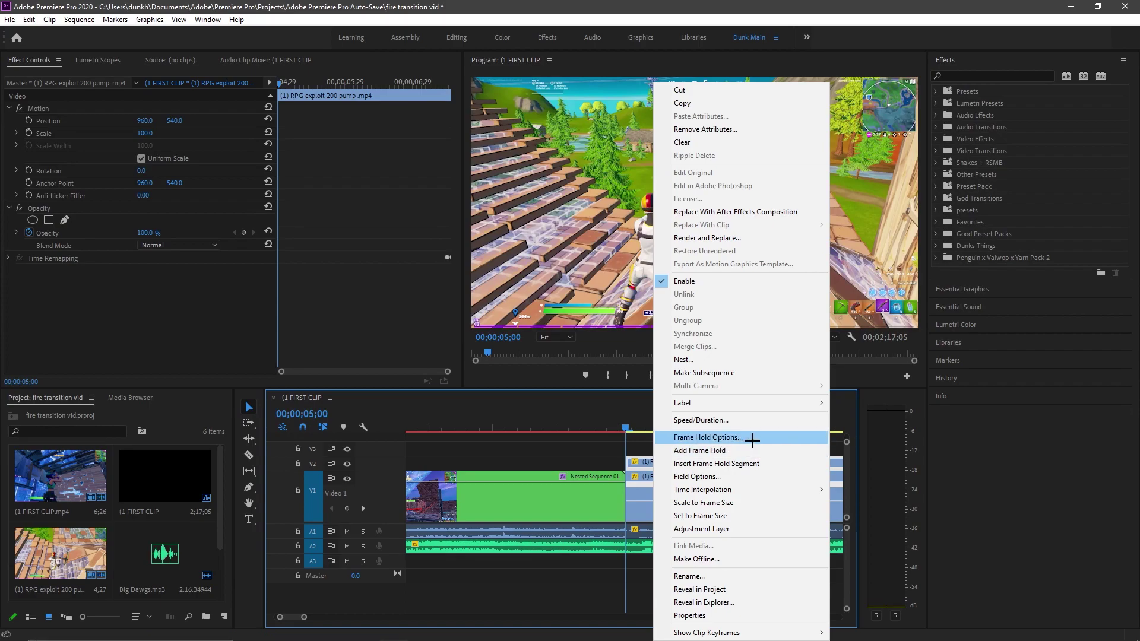
click(609, 439)
right_click(658, 460)
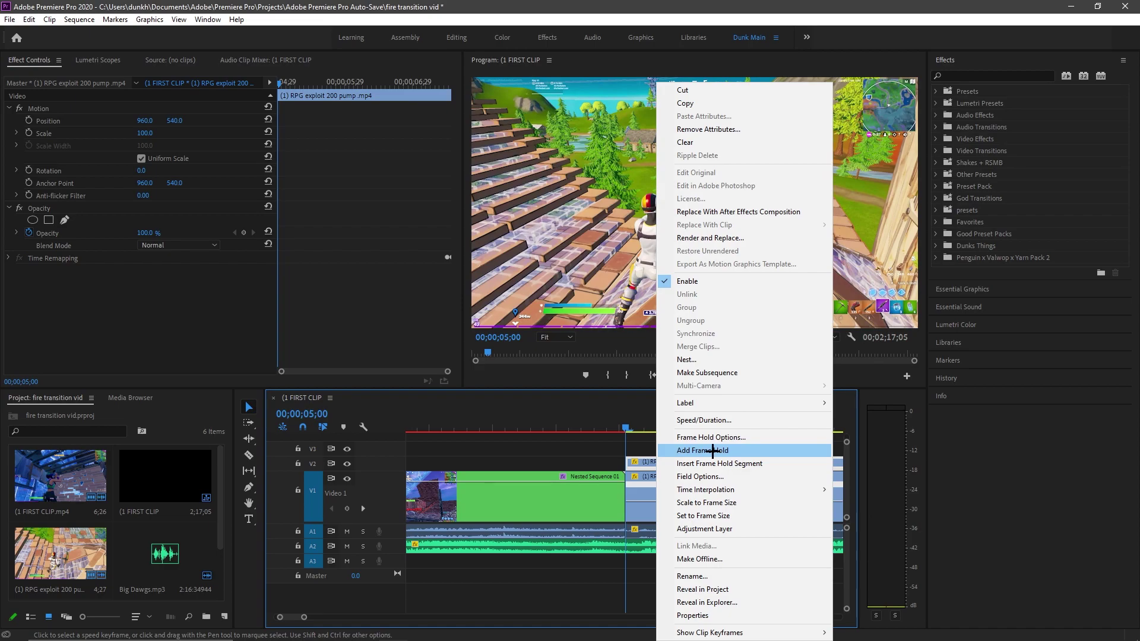
click(597, 447)
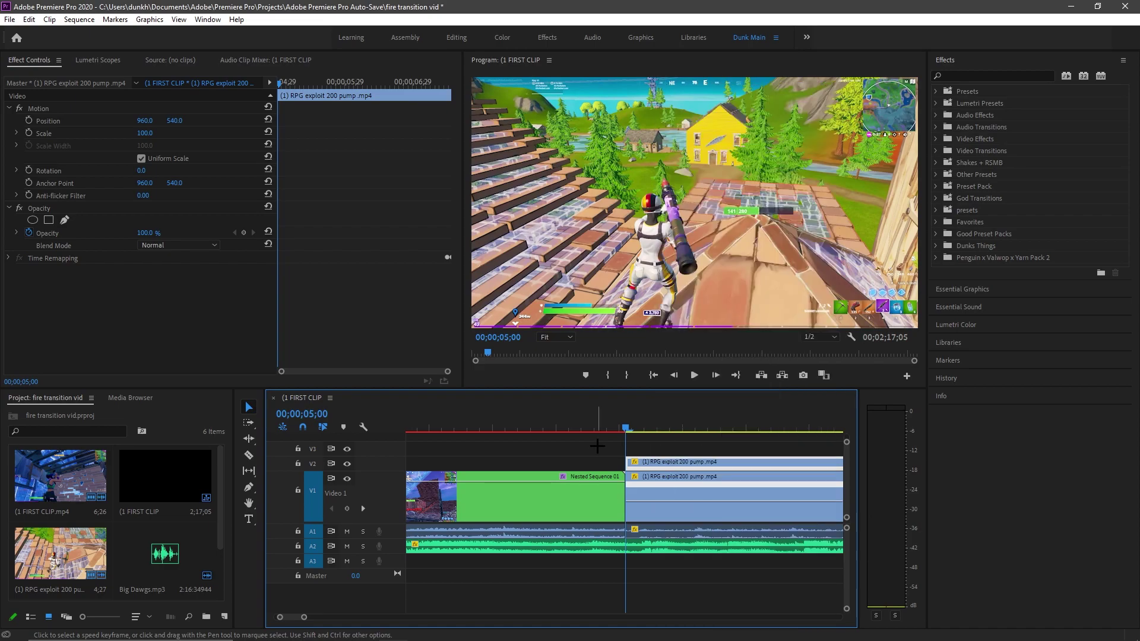
click(638, 426)
right_click(659, 465)
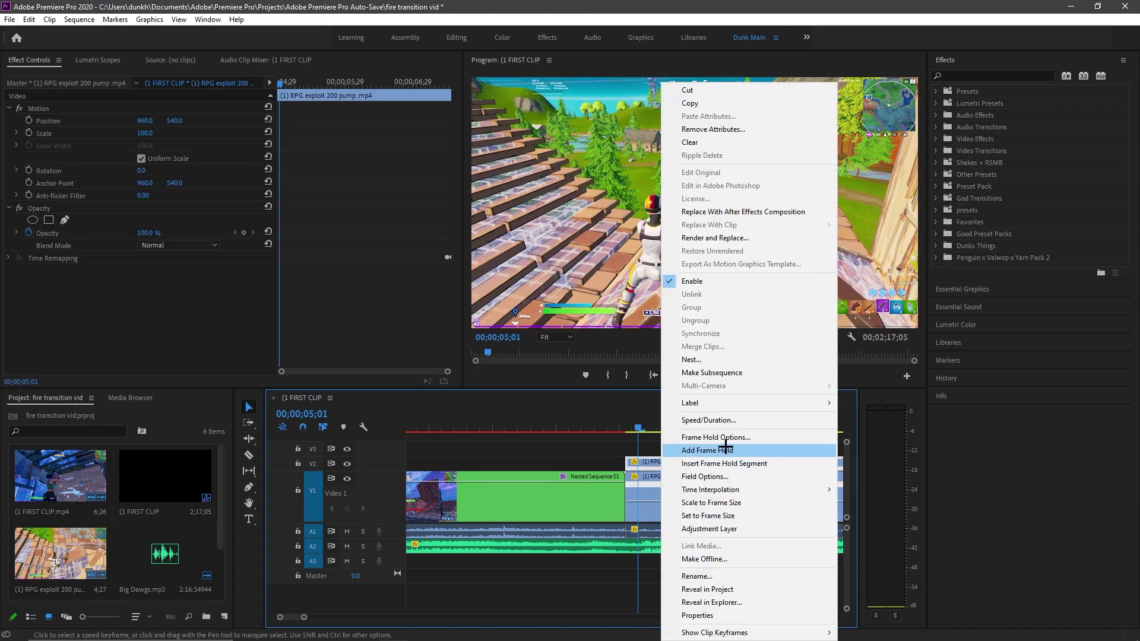
click(726, 450)
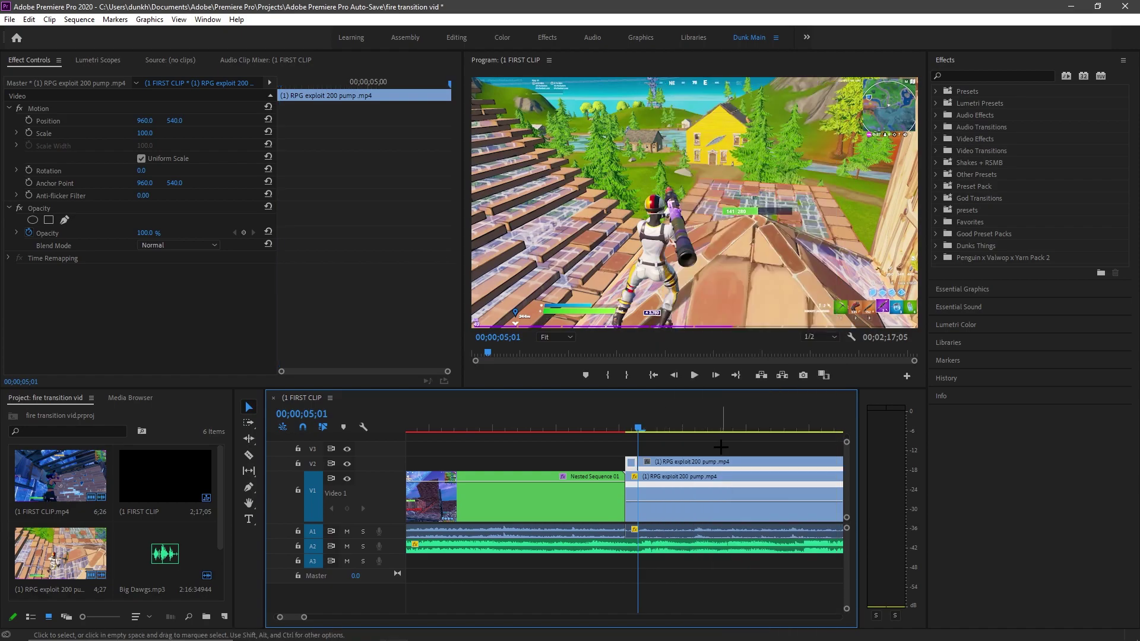
click(622, 426)
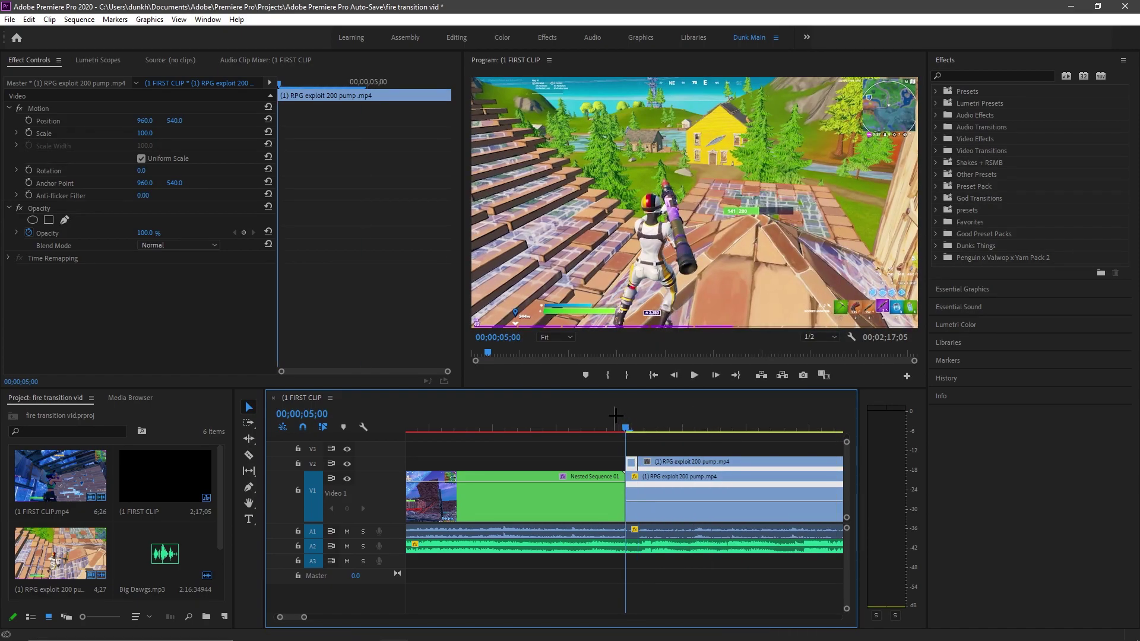
right_click(639, 462)
click(704, 451)
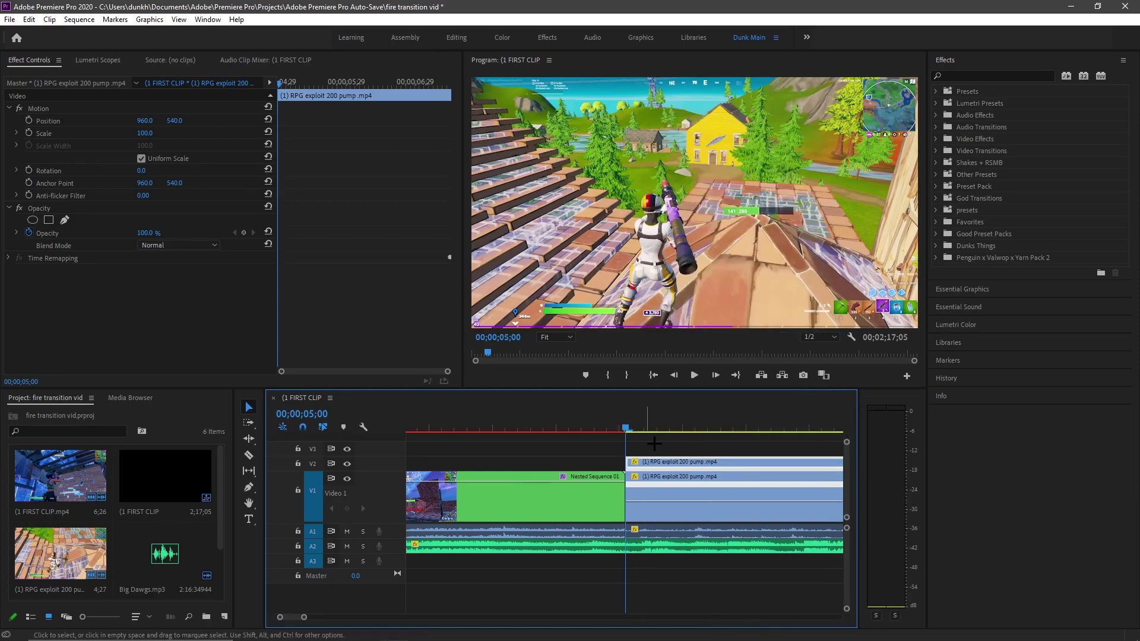
Try shifting the frozen V2 clip along its track, then undo the move
drag(628, 419, 626, 424)
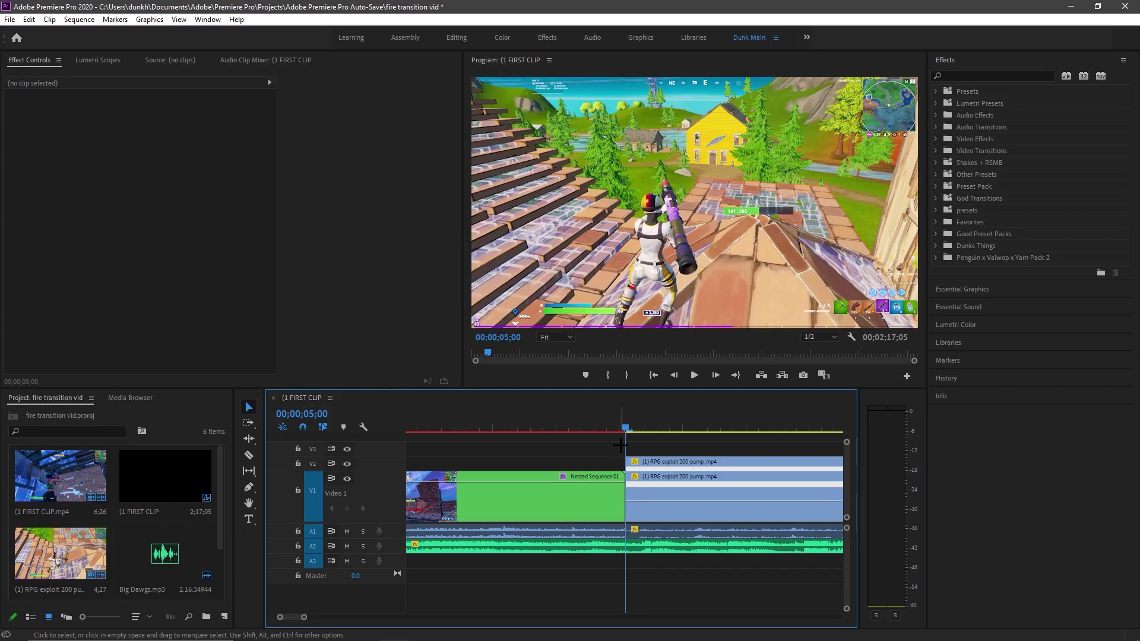
drag(650, 461, 643, 466)
drag(628, 427, 658, 430)
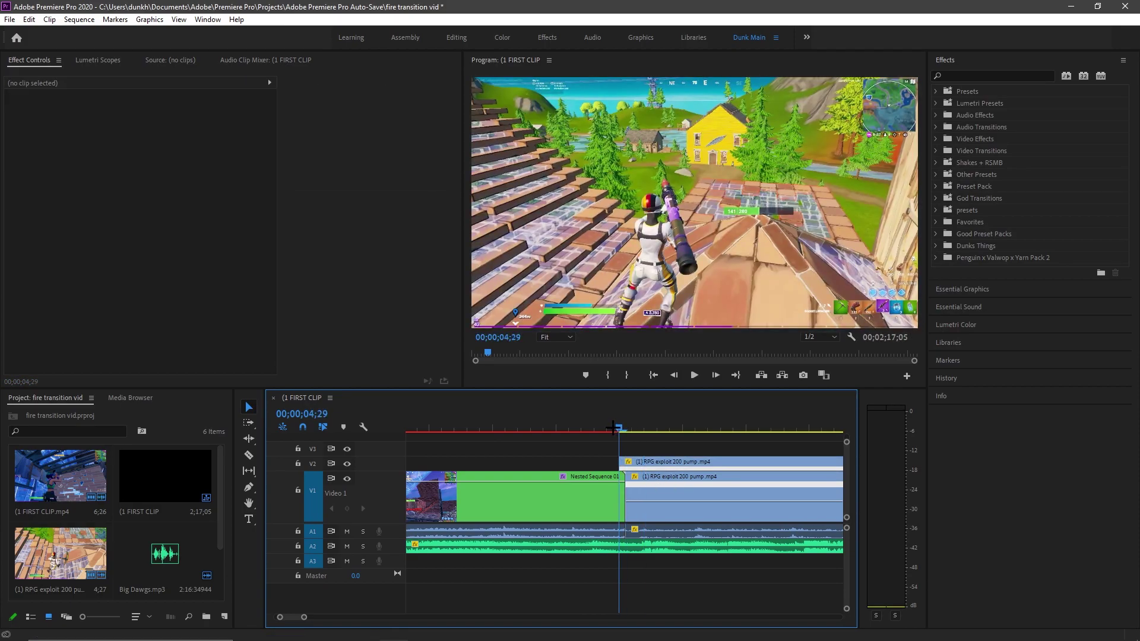
key(Up)
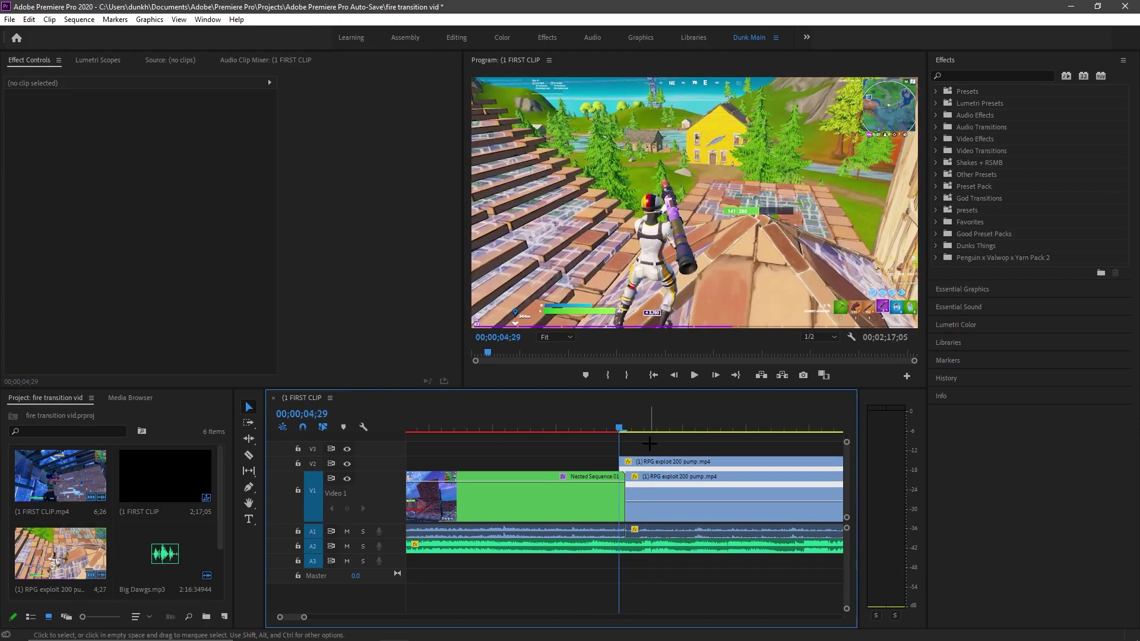
key(ctrl+z)
Restore Nested Sequence 01 and slide the frozen V2 copy earlier to 04;22
click(621, 417)
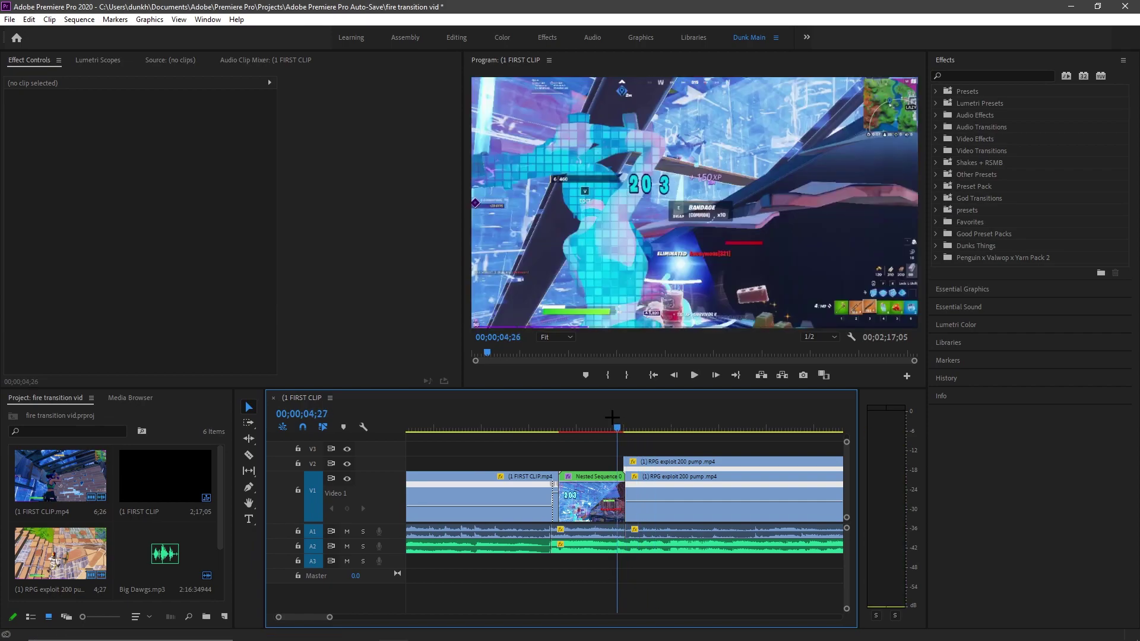
drag(620, 417, 637, 436)
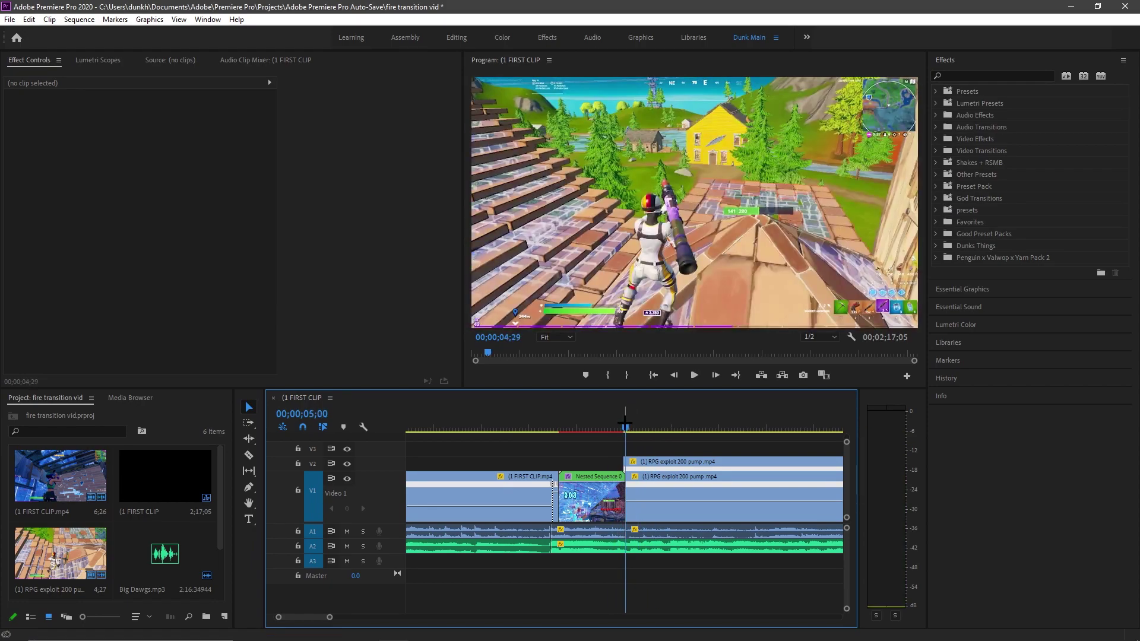
key(ctrl+shift+z)
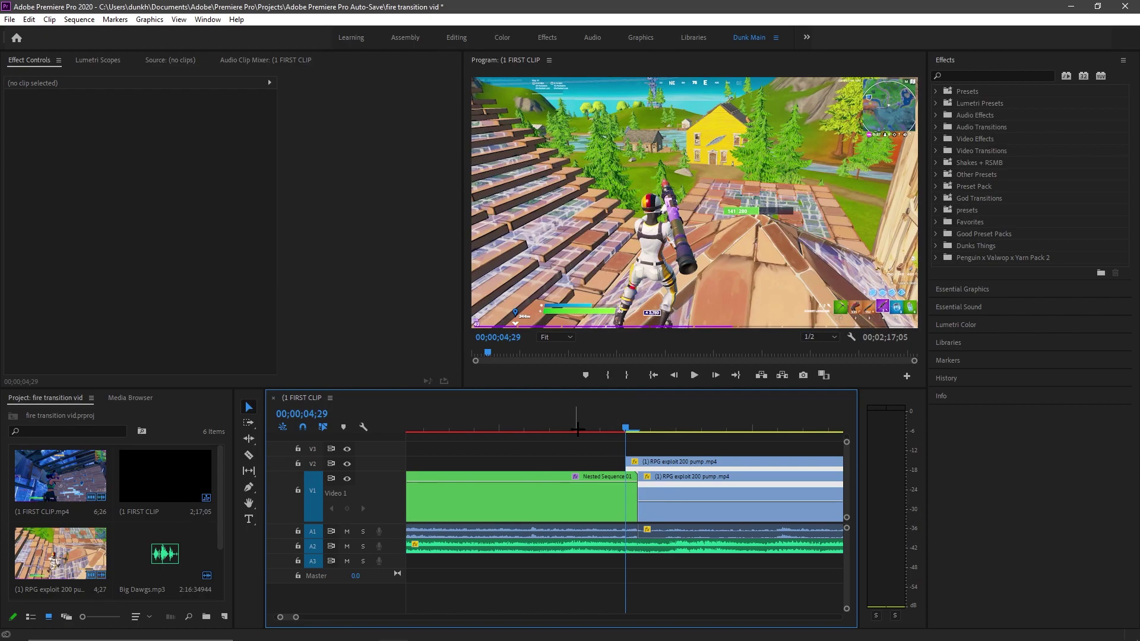
key(Left)
key(Left)
key(Left)
key(Left)
key(Left)
key(Left)
key(Left)
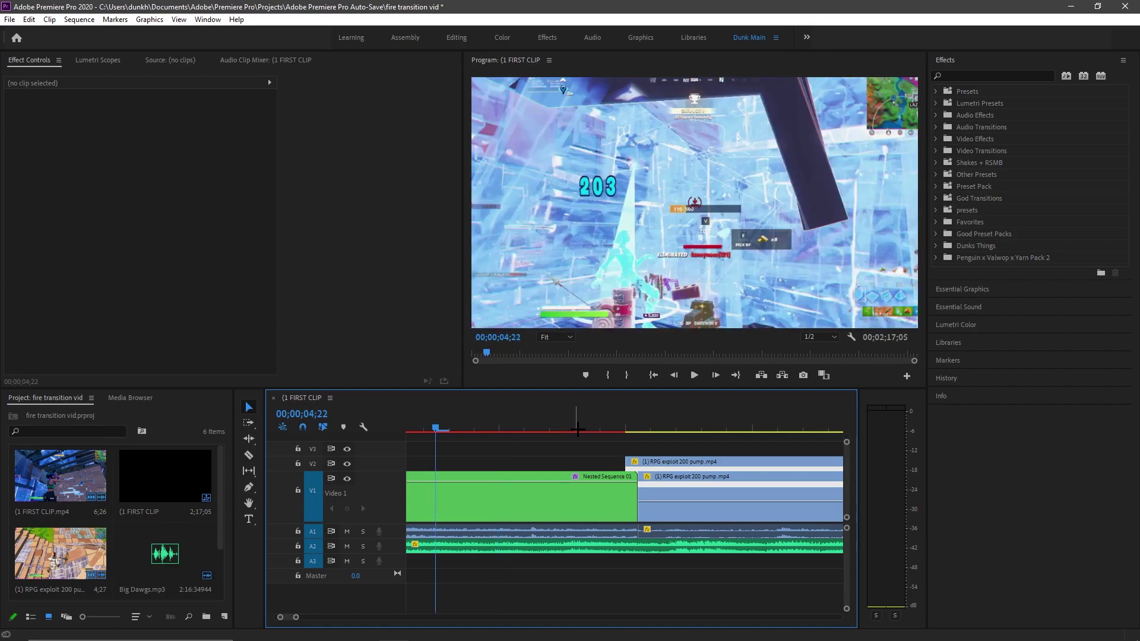
mouse_move(656, 462)
mouse_down()
mouse_move(478, 479)
mouse_move(464, 463)
mouse_up()
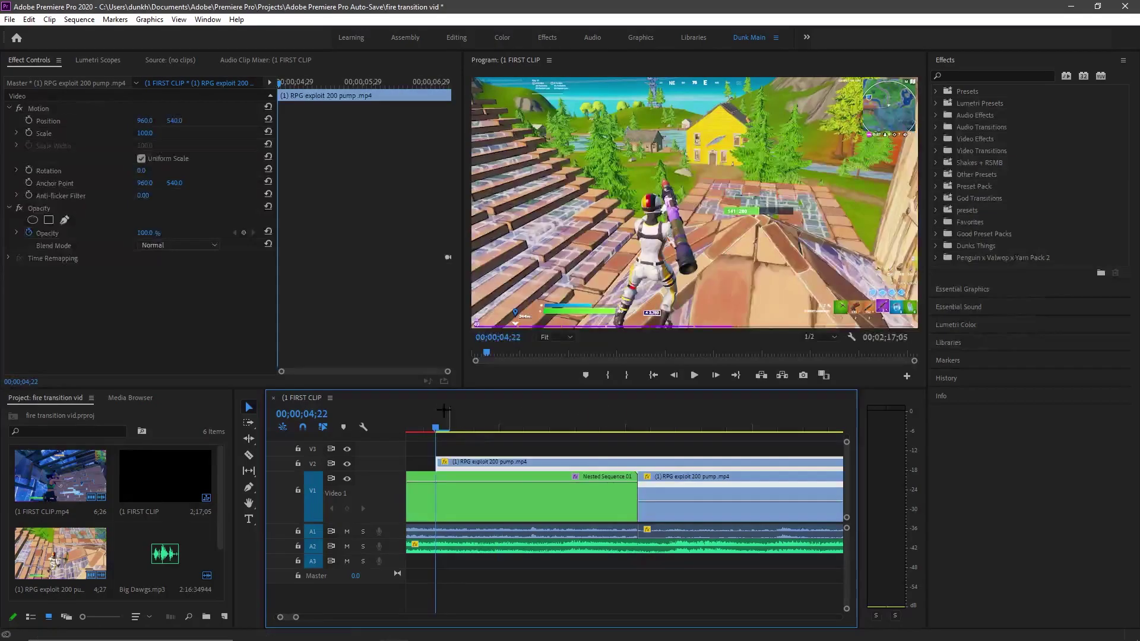
Switch from the Razor tool back to the Selection tool on the timeline
click(593, 447)
key(minus)
click(249, 454)
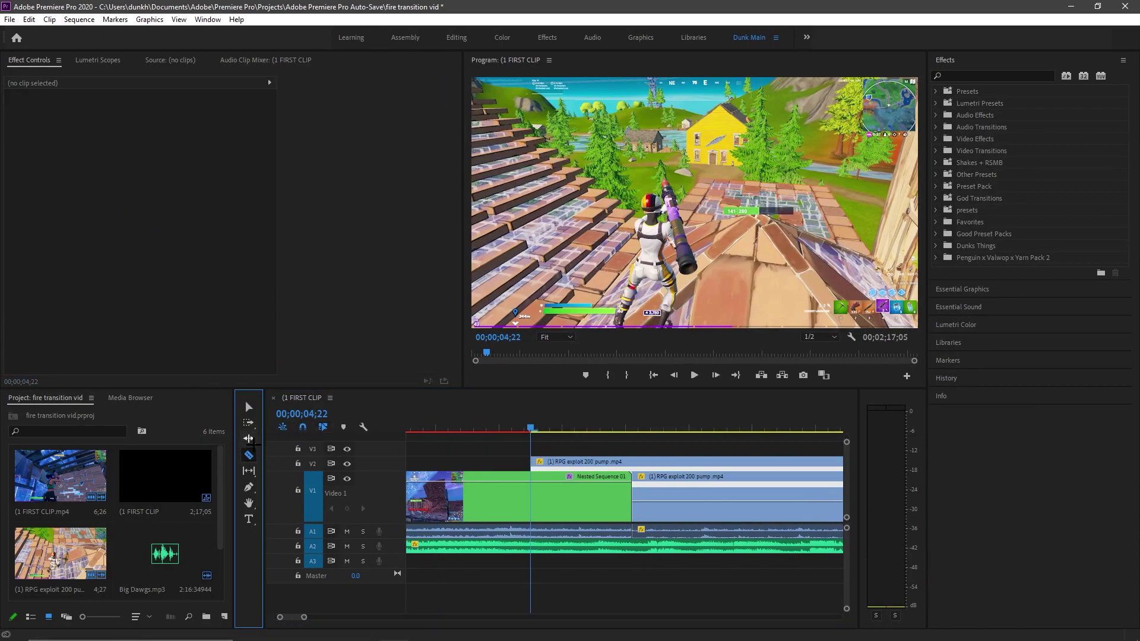
click(631, 463)
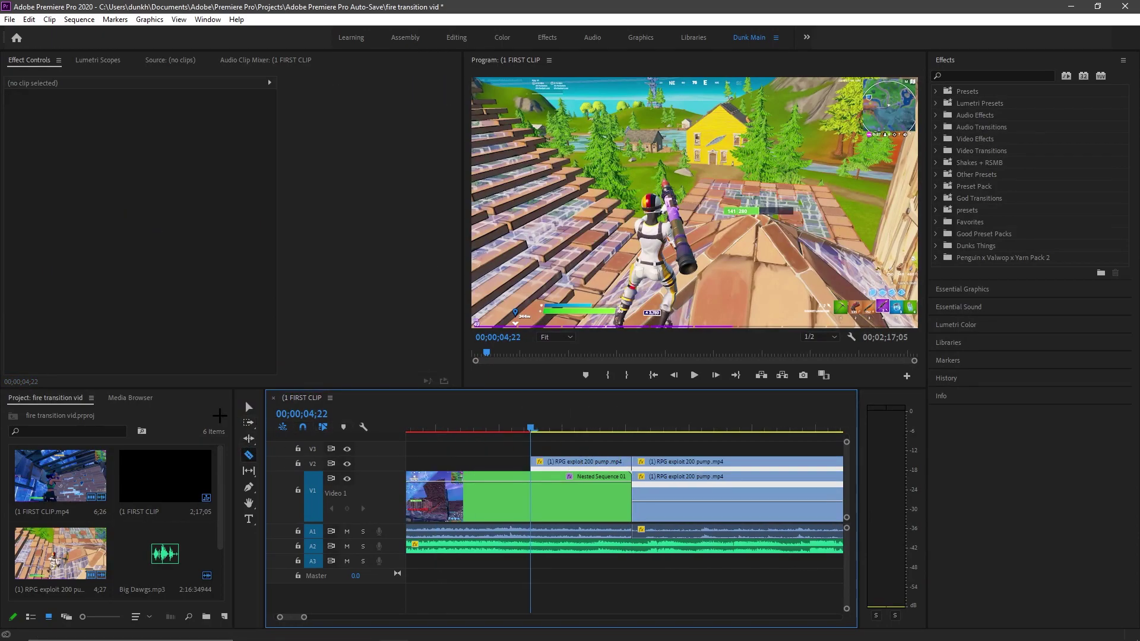
click(248, 406)
click(662, 453)
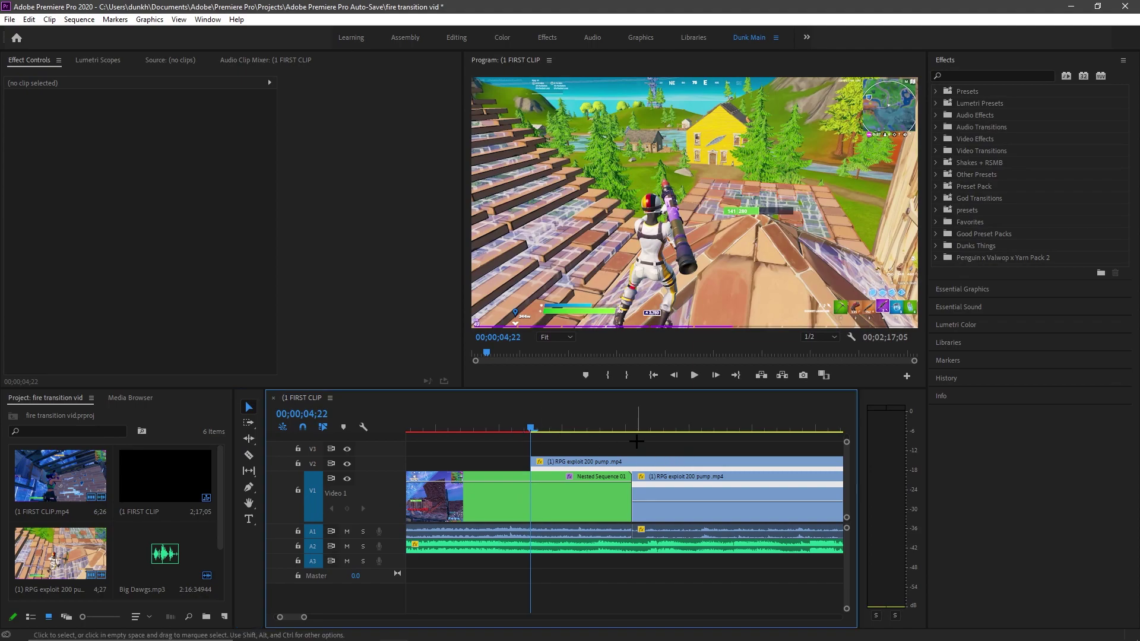
scroll(738, 463, up, 2)
Move the V2 RPG copy so it ends at the five-second cut, then select it
drag(786, 461, 634, 452)
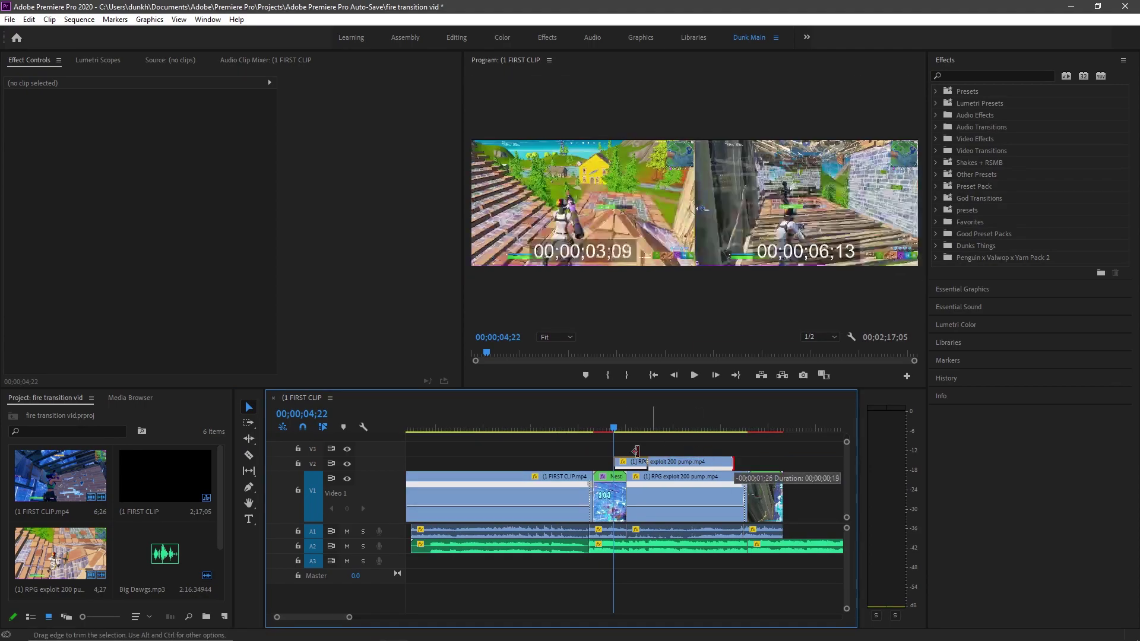
alt+scroll(657, 452, up, 5)
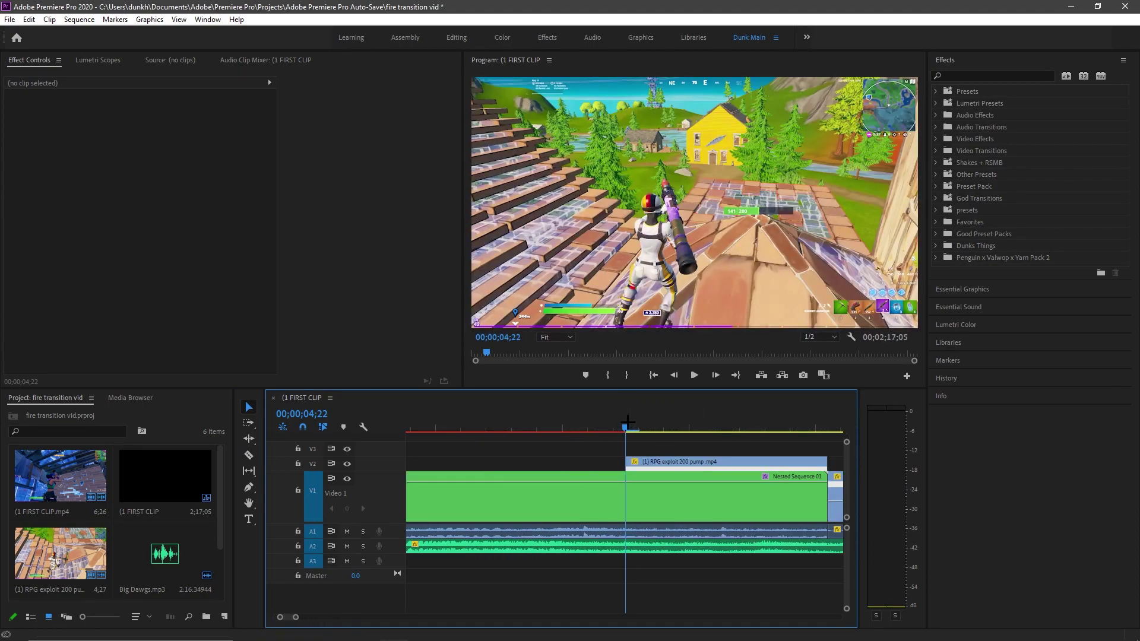
mouse_move(626, 426)
mouse_down()
mouse_move(838, 442)
mouse_move(600, 439)
mouse_move(759, 438)
mouse_move(723, 436)
mouse_move(683, 412)
mouse_up()
mouse_move(535, 402)
mouse_down()
mouse_move(517, 400)
mouse_move(722, 417)
mouse_up()
click(699, 462)
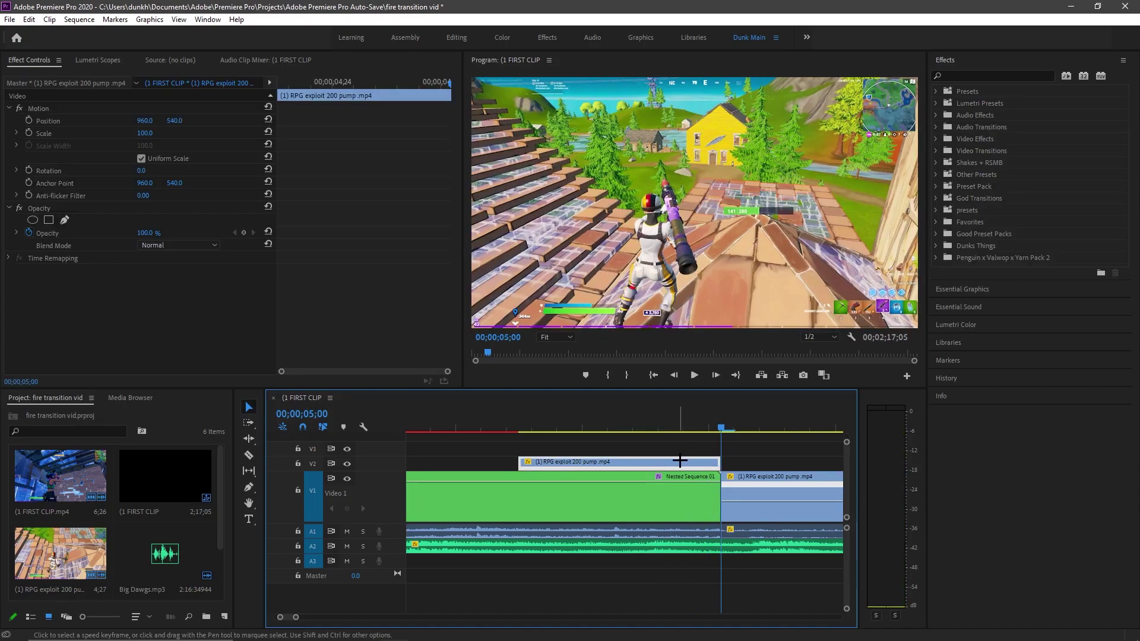
Dismiss the V2 copy's context menu and focus the Effects panel search field
right_click(653, 462)
click(978, 28)
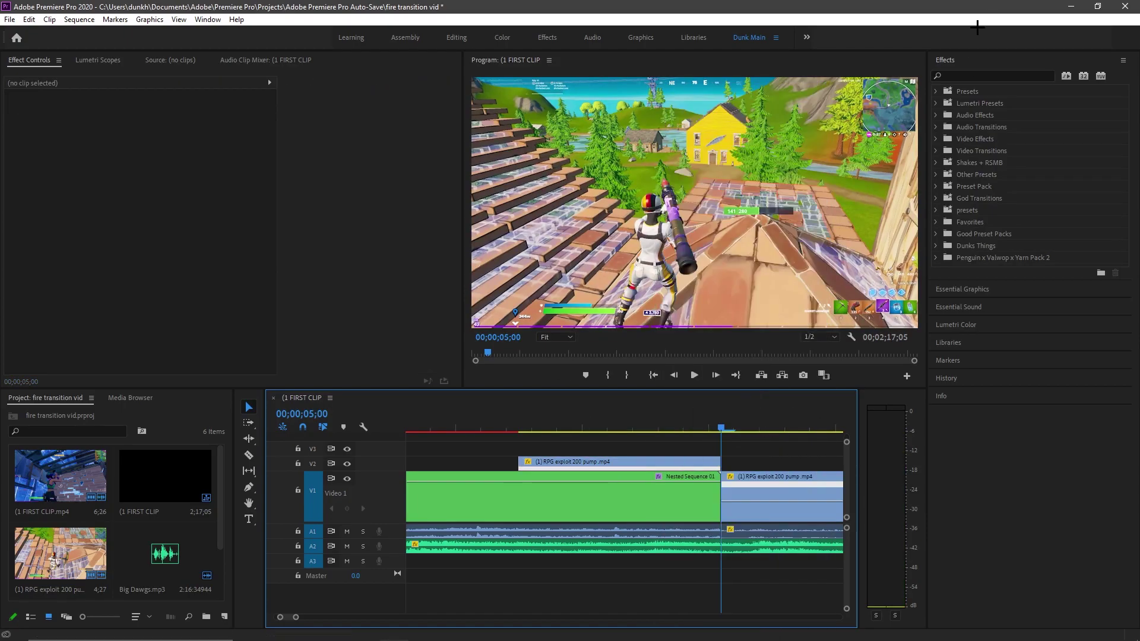
click(972, 73)
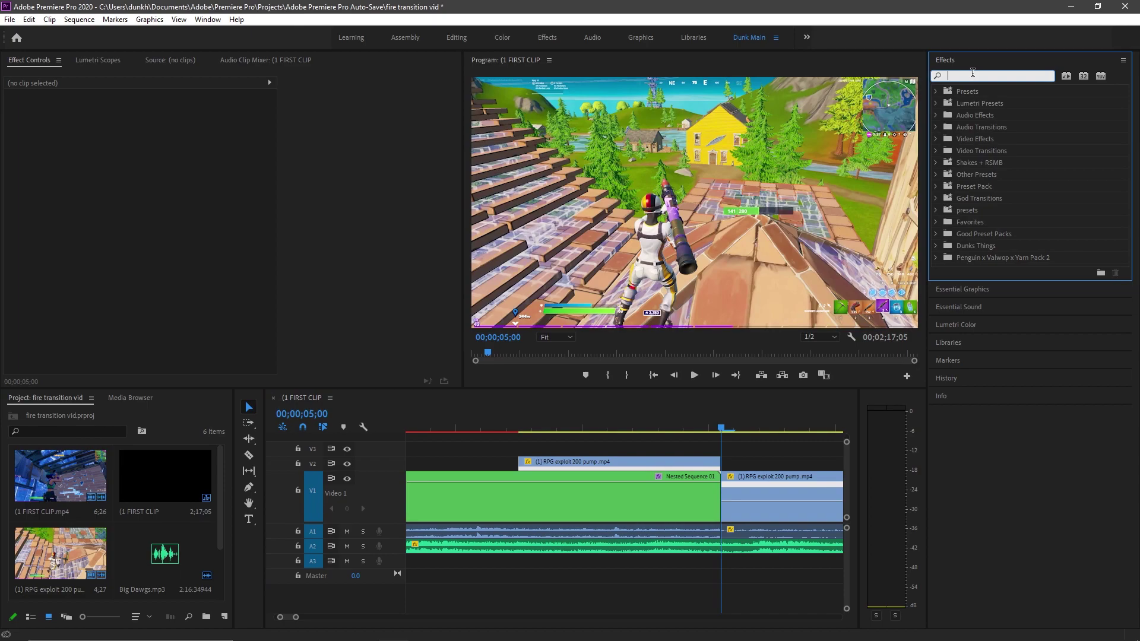
text(blur)
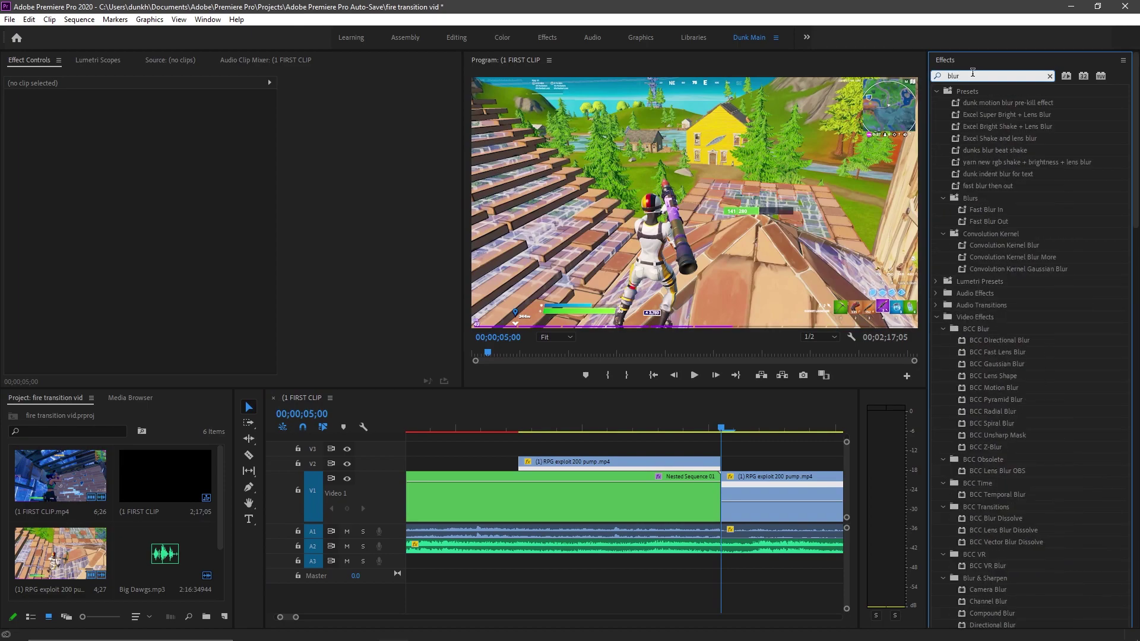
text(mo)
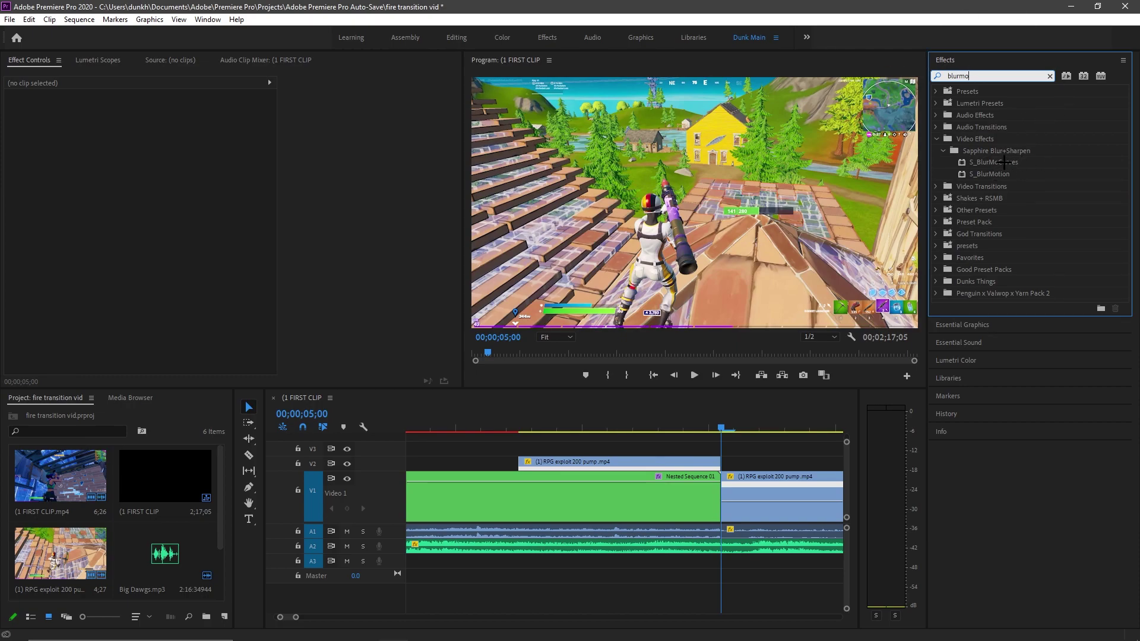
Apply S_BlurMoCurves to the V2 copy and set a first Shift Y keyframe
drag(1004, 163, 624, 462)
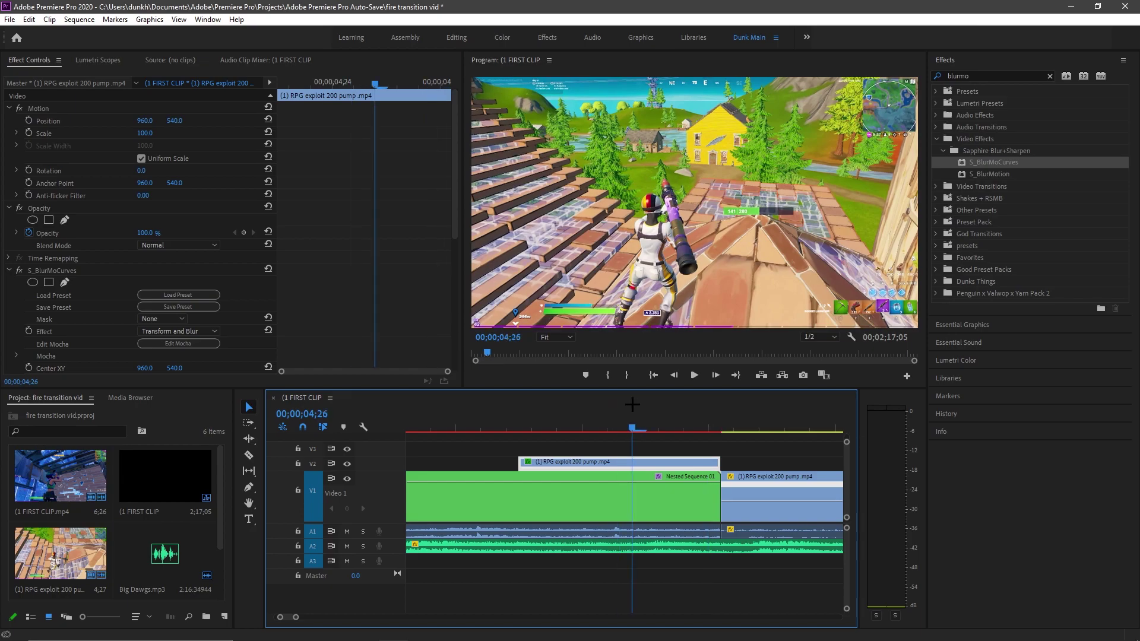
key(Left)
key(Left)
key(Left)
scroll(112, 261, down, 5)
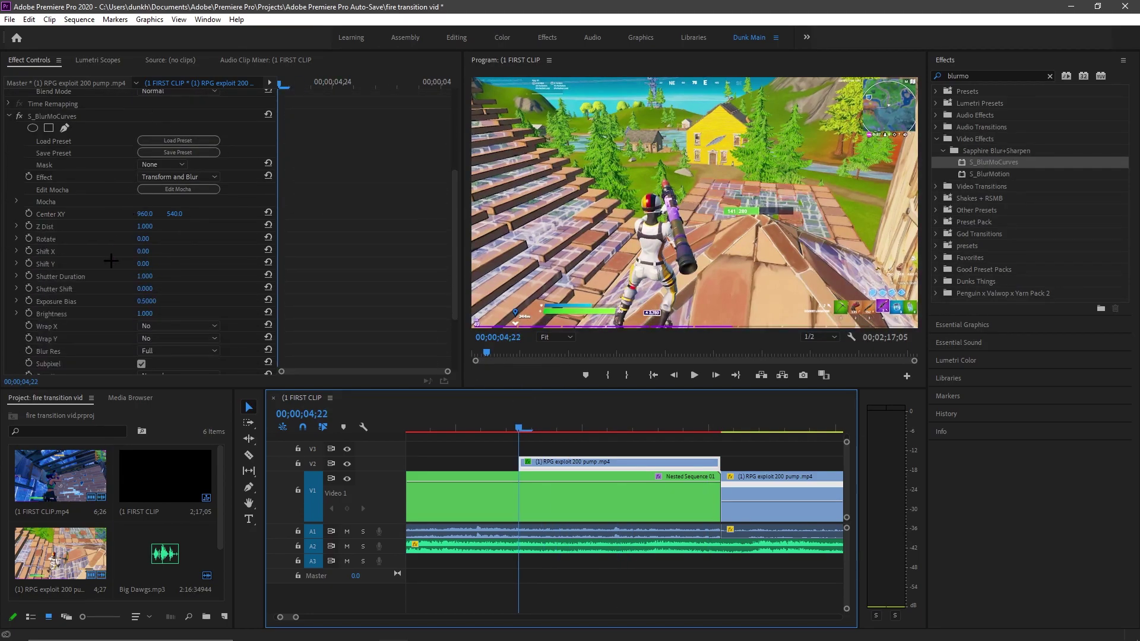
scroll(111, 260, down, 1)
click(29, 252)
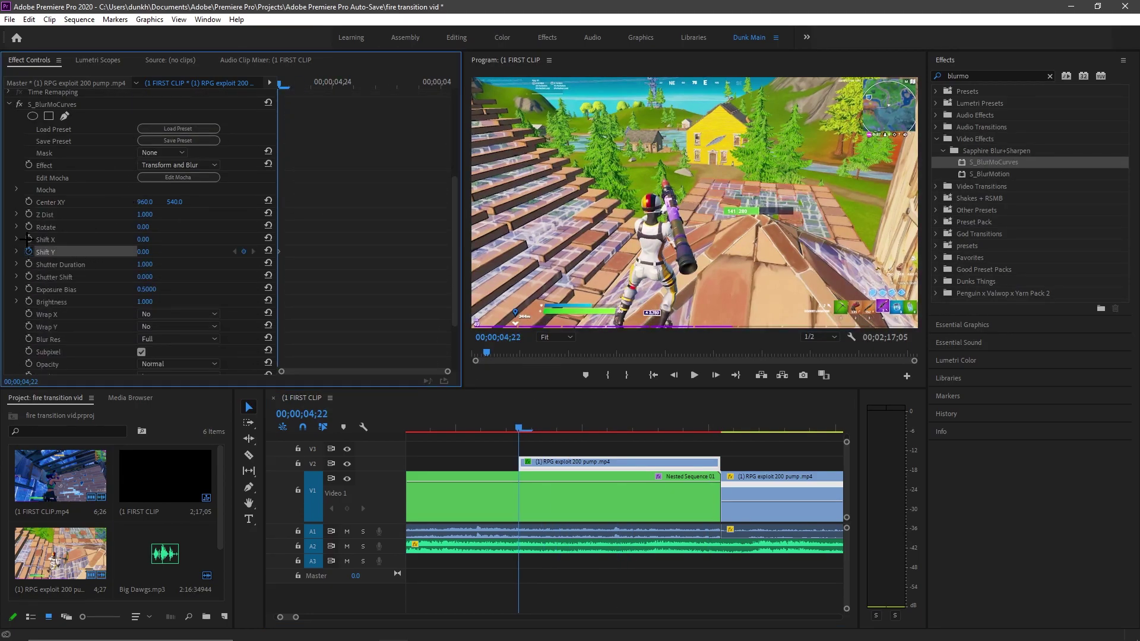
key(space)
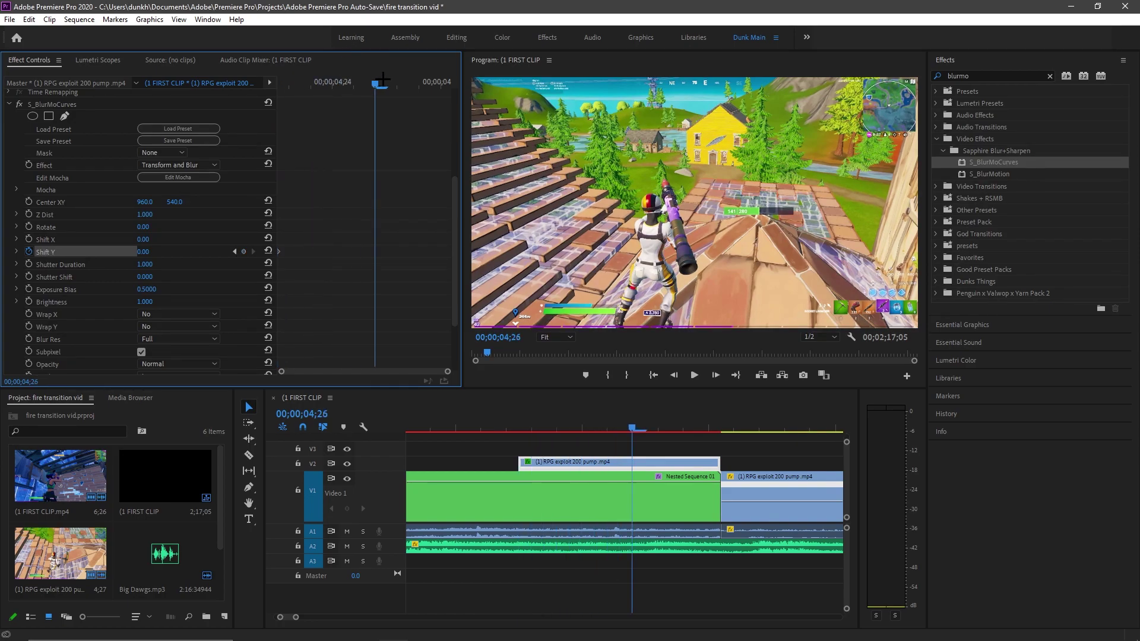
click(457, 85)
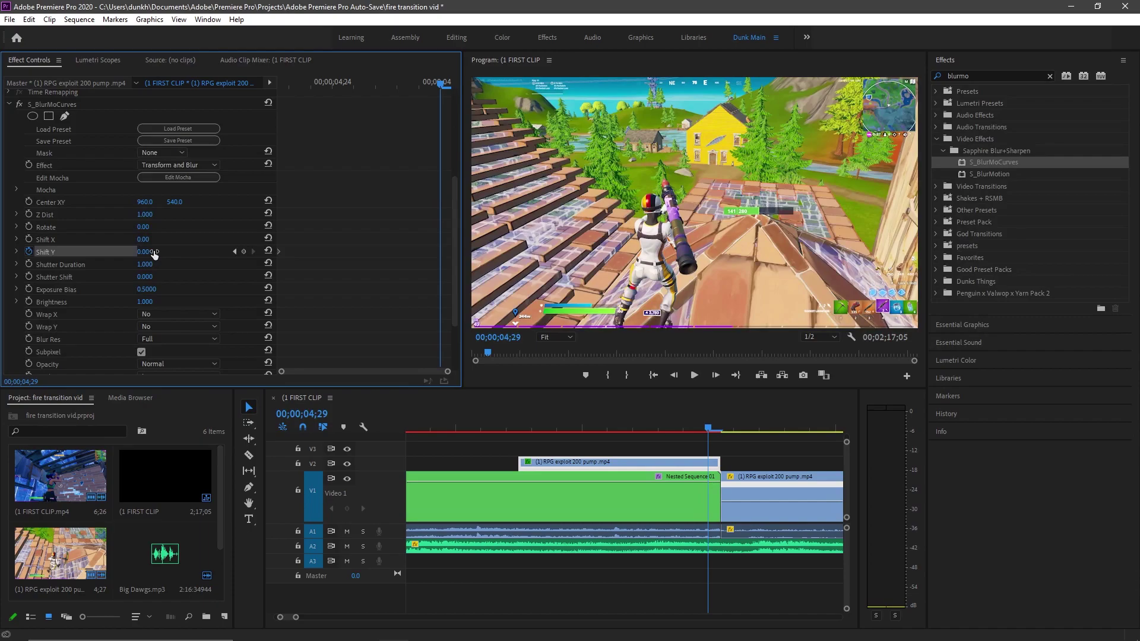
drag(153, 254, 89, 252)
Offset Shift Y far upward (-1122) at the copy's start and preview the slide
drag(436, 81, 206, 53)
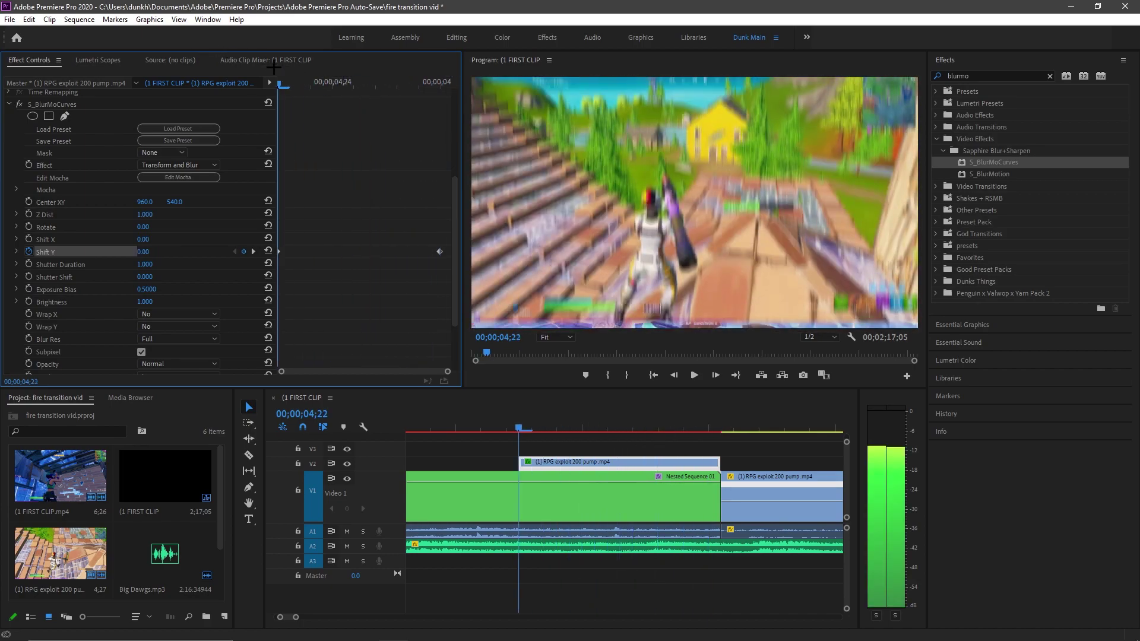
key(space)
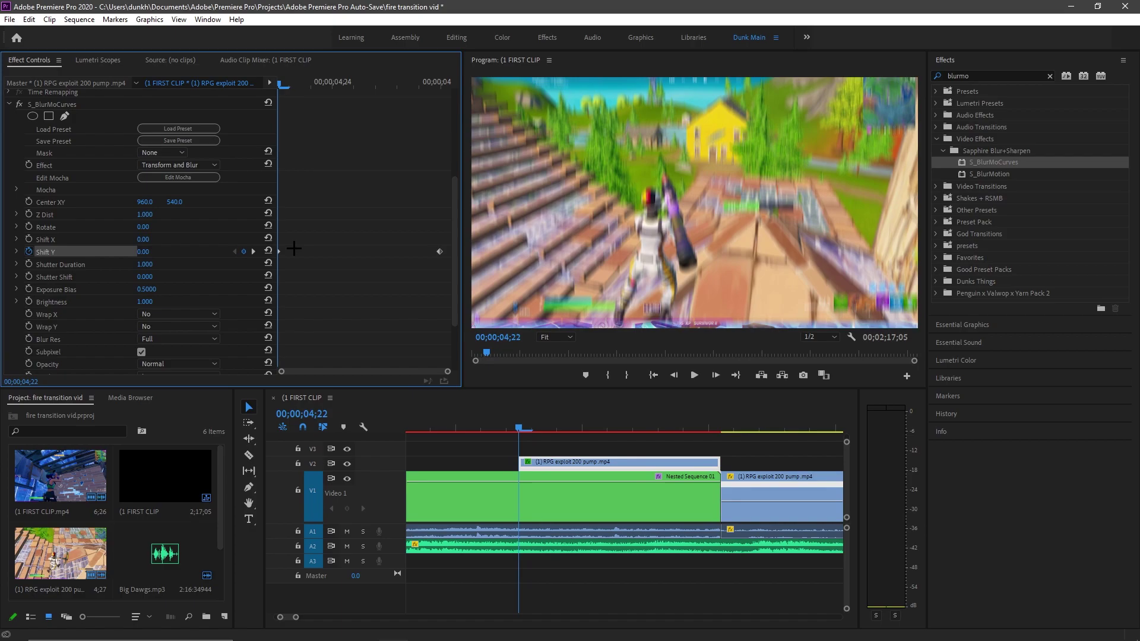
mouse_move(438, 252)
mouse_down()
mouse_move(323, 251)
mouse_move(449, 251)
mouse_up()
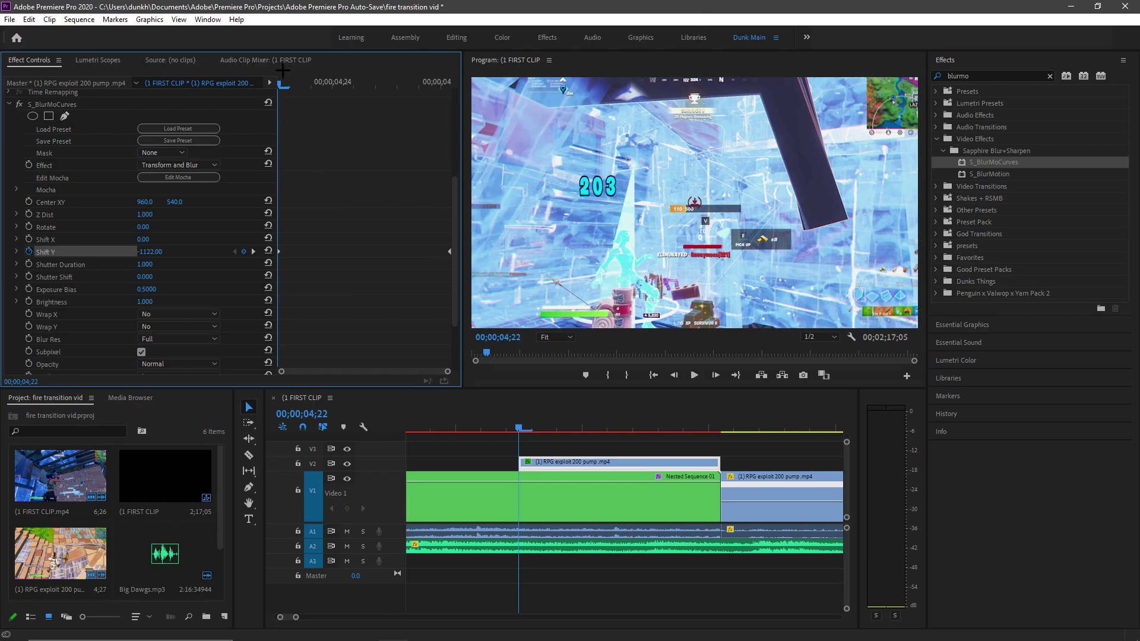
key(space)
key(space)
key(space)
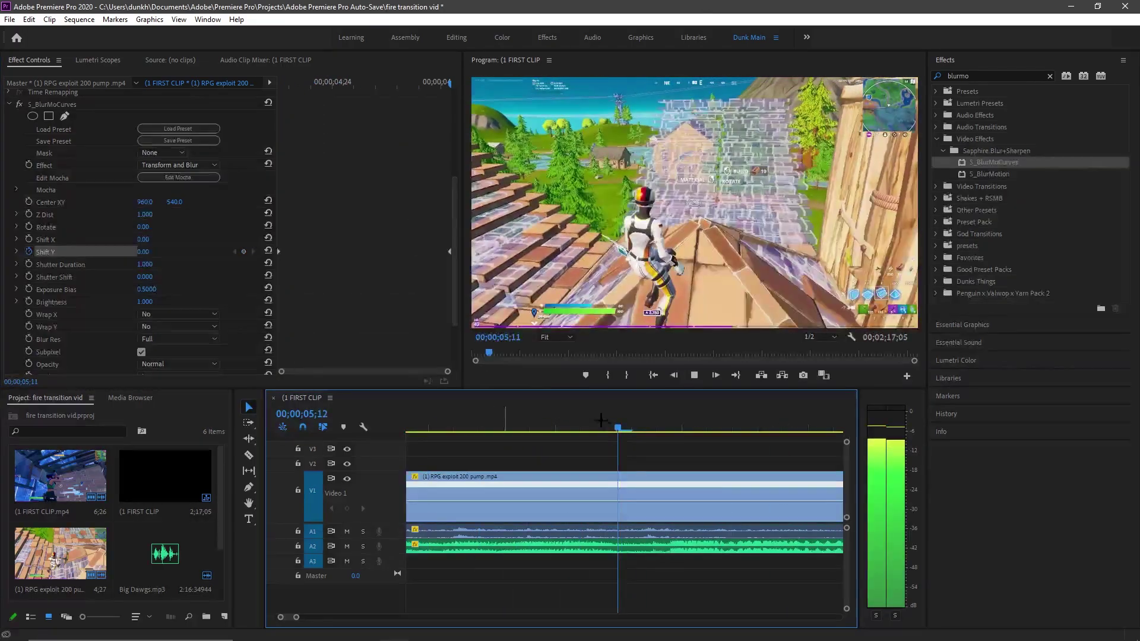
key(space)
Zoom in on the transition and scrub through its frames to review it
mouse_move(620, 418)
mouse_down()
mouse_move(449, 399)
mouse_move(456, 428)
mouse_up()
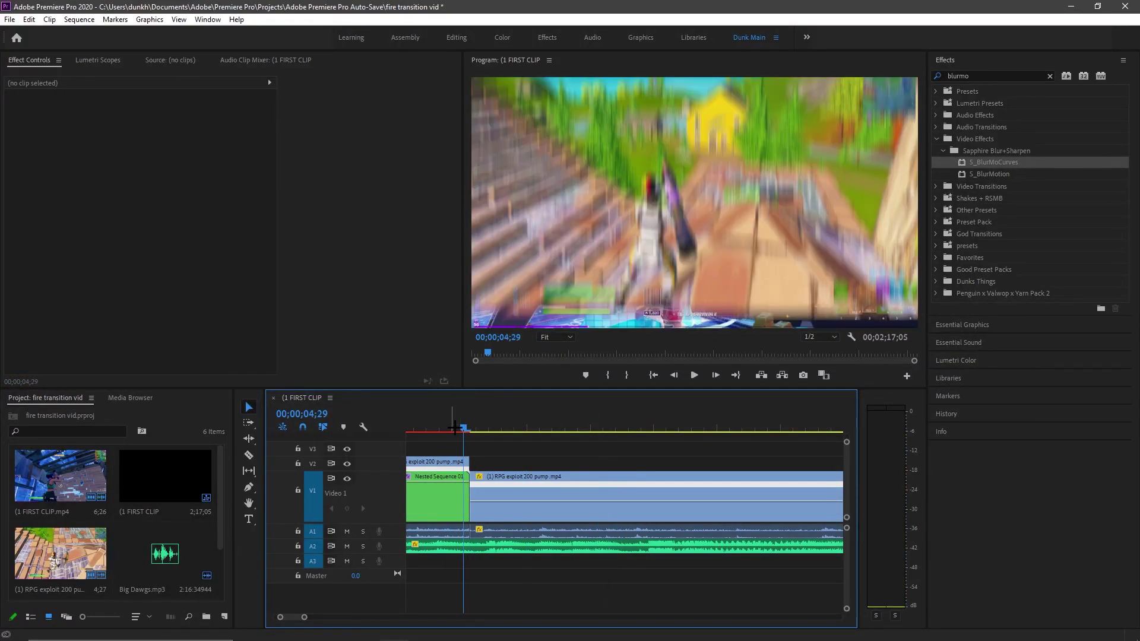
click(457, 461)
scroll(420, 255, down, 3)
scroll(420, 256, down, 3)
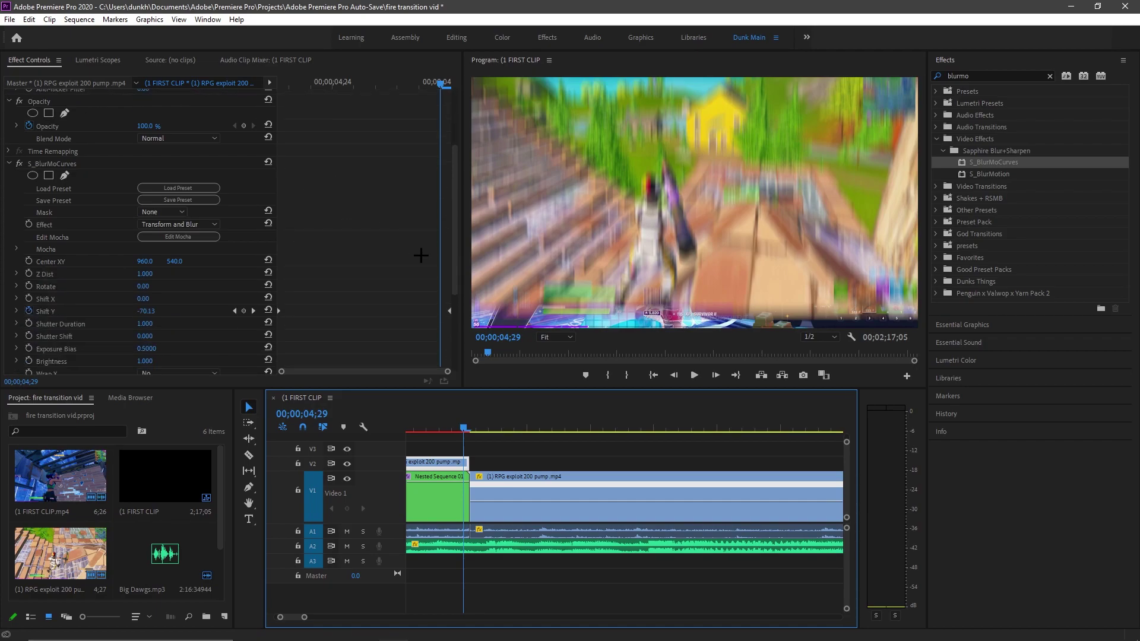
click(544, 459)
key(shift+Left)
key(shift+Left)
key(=)
drag(410, 430, 422, 430)
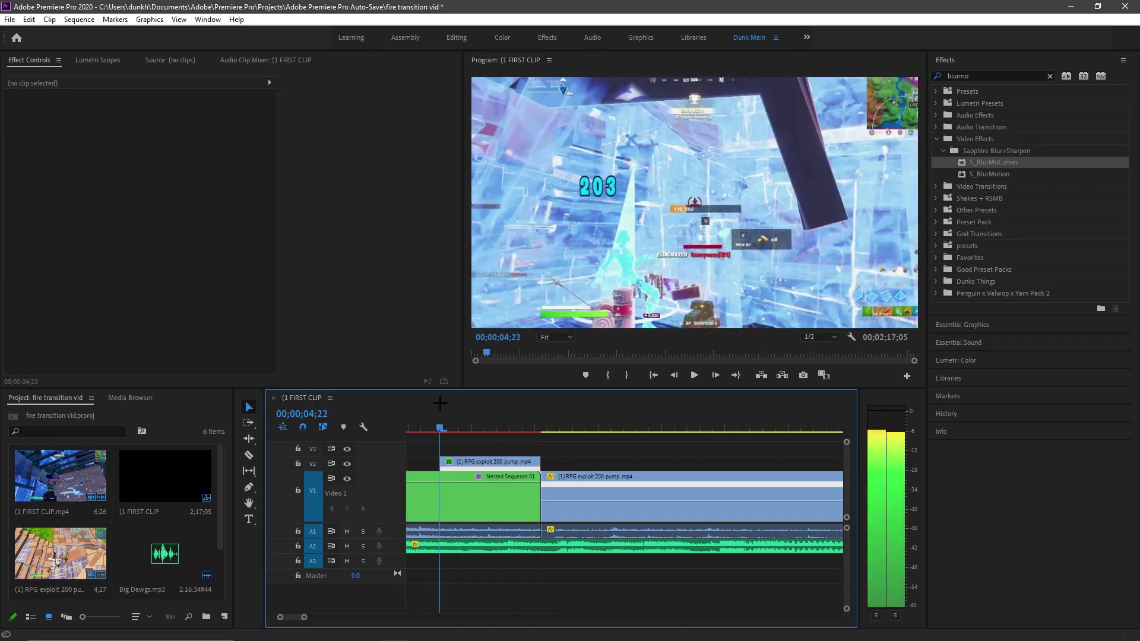
key(Right)
key(Right)
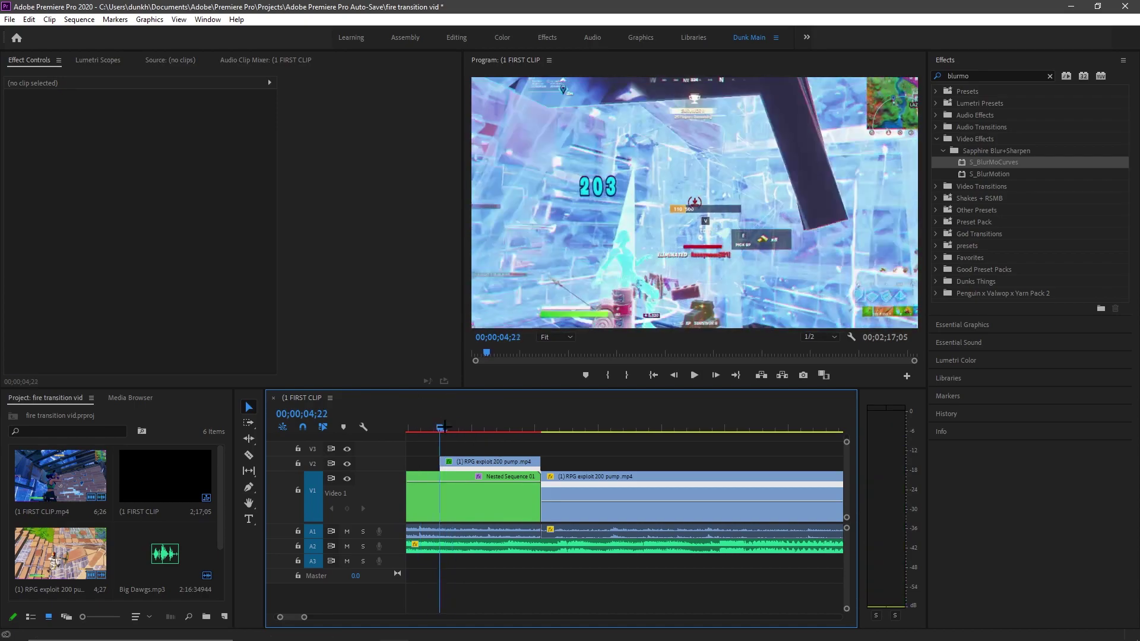
Set the V2 copy's Shift Y keyframes to Continuous Bezier and scrub the eased slide
key(Right)
click(467, 462)
scroll(350, 264, down, 2)
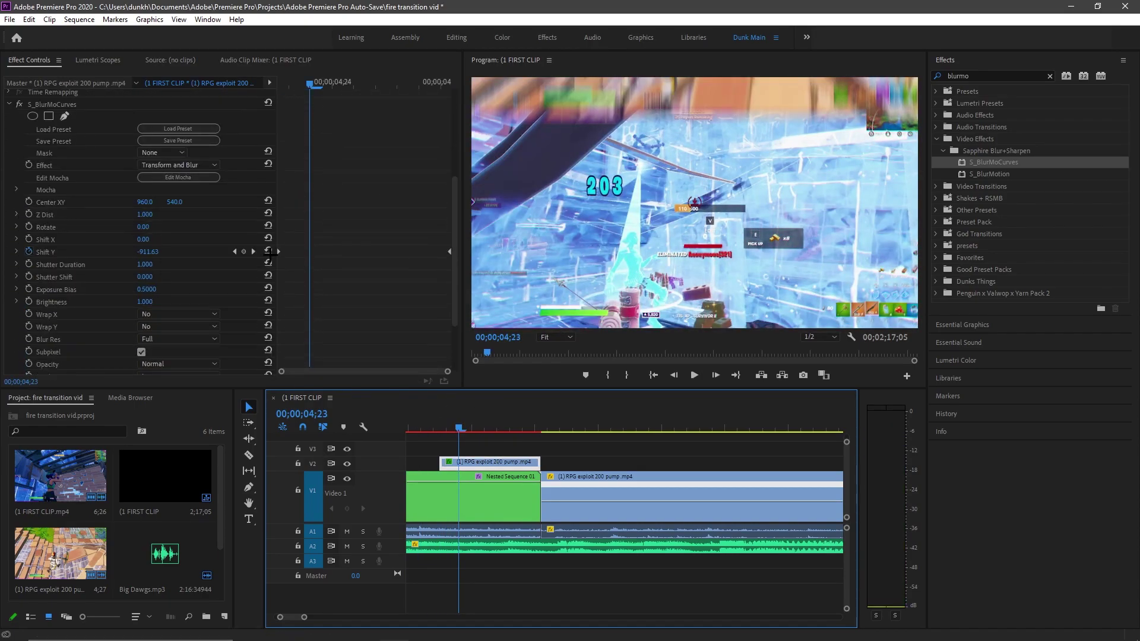
click(339, 243)
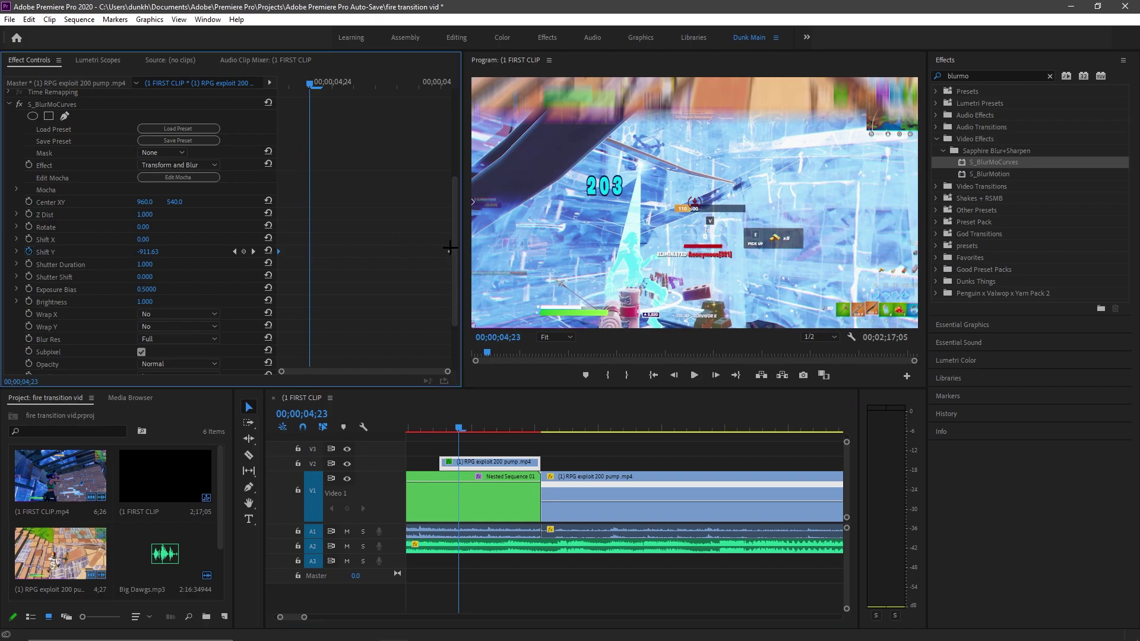
right_click(450, 249)
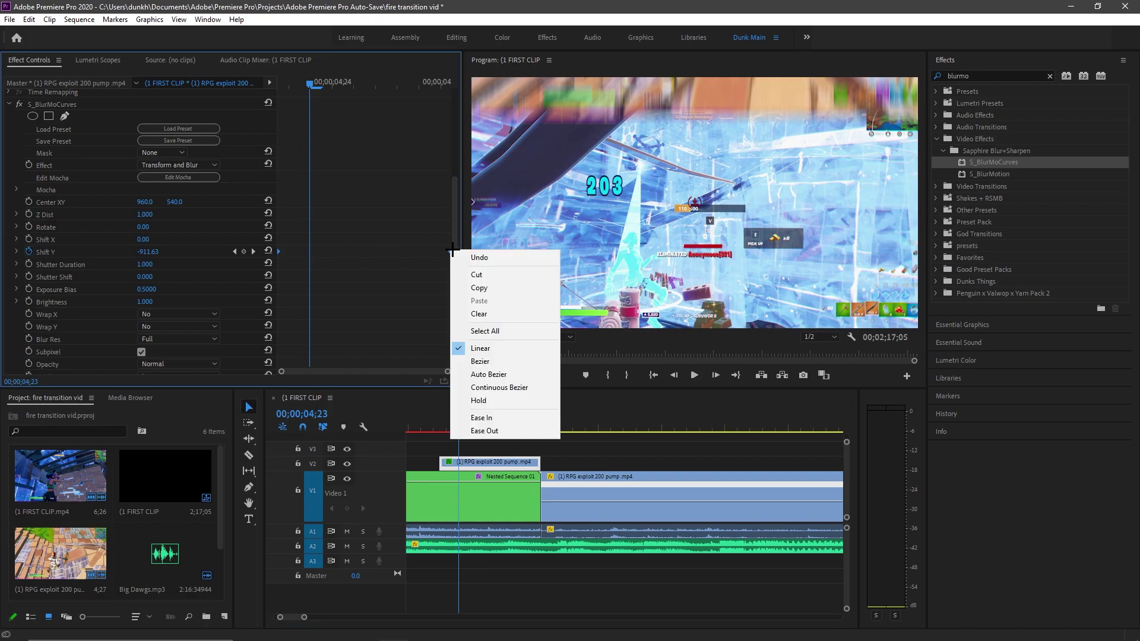
click(527, 387)
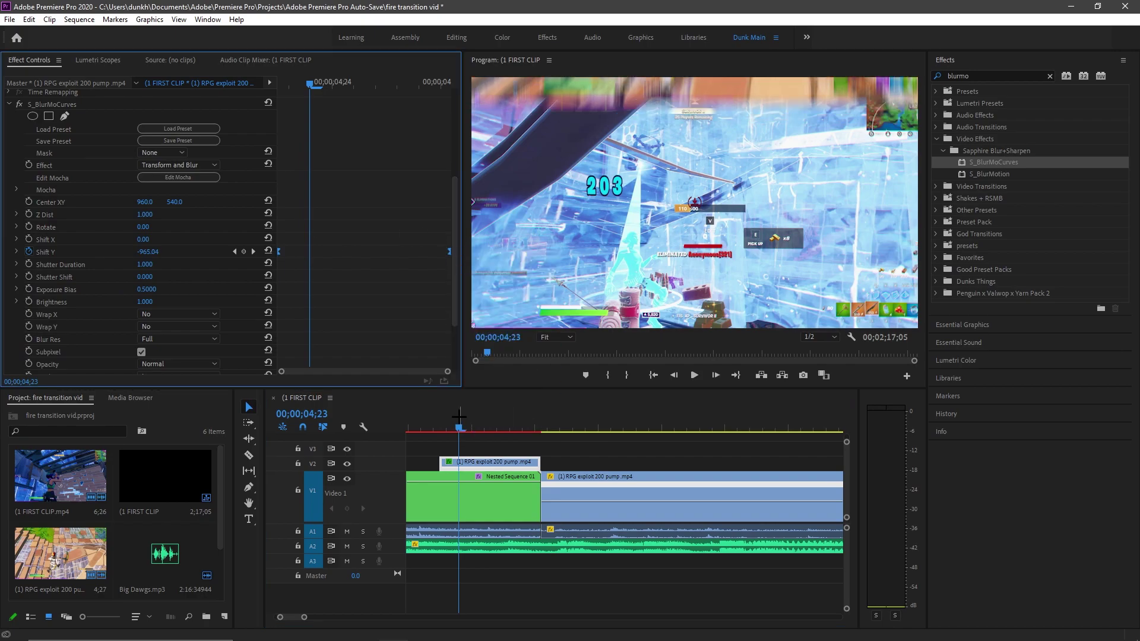
click(439, 426)
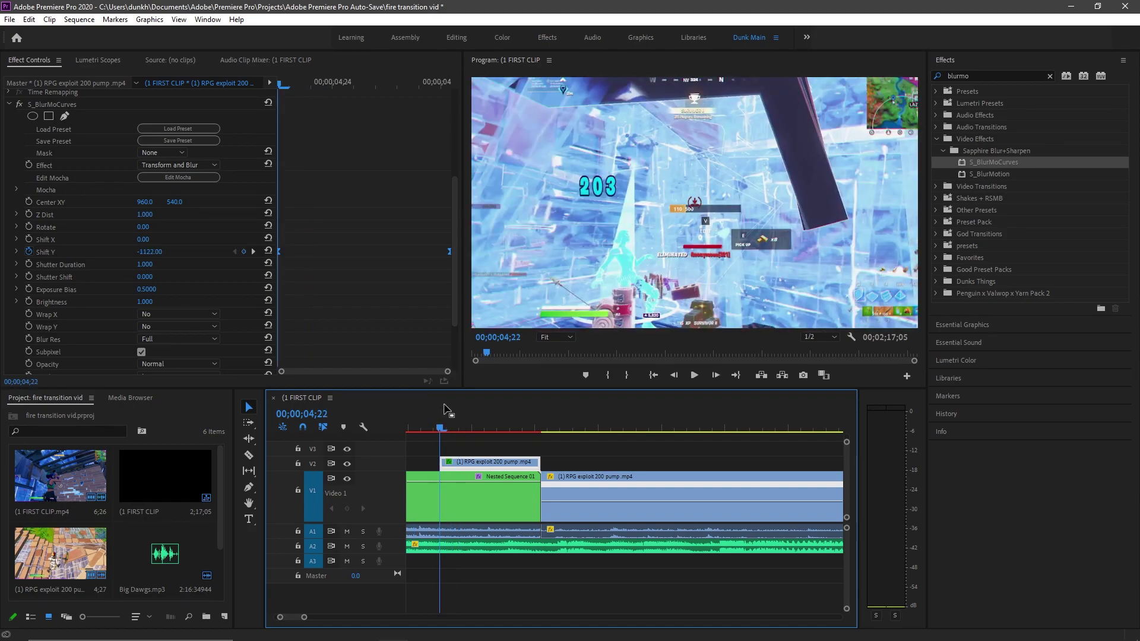
drag(440, 418, 554, 414)
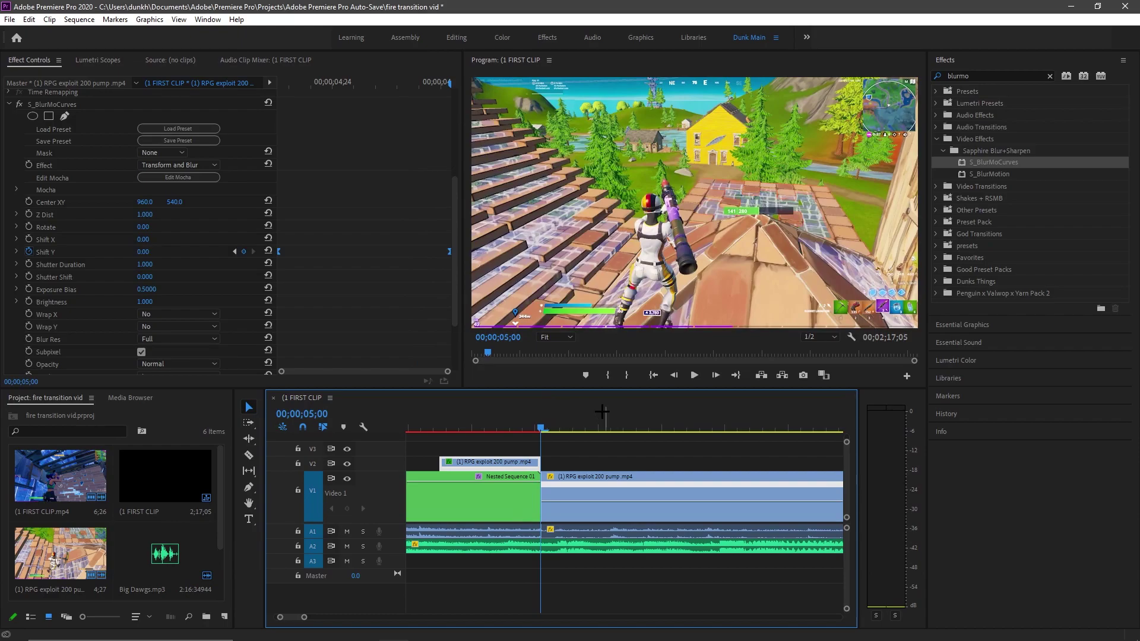
drag(545, 422, 446, 425)
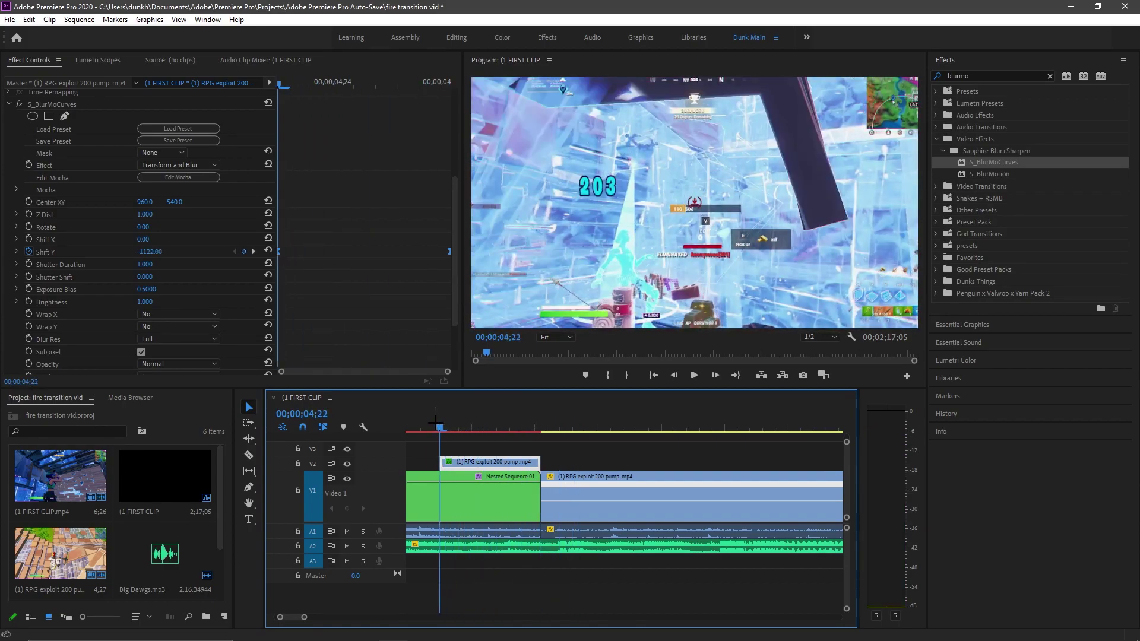
click(580, 428)
click(435, 427)
key(space)
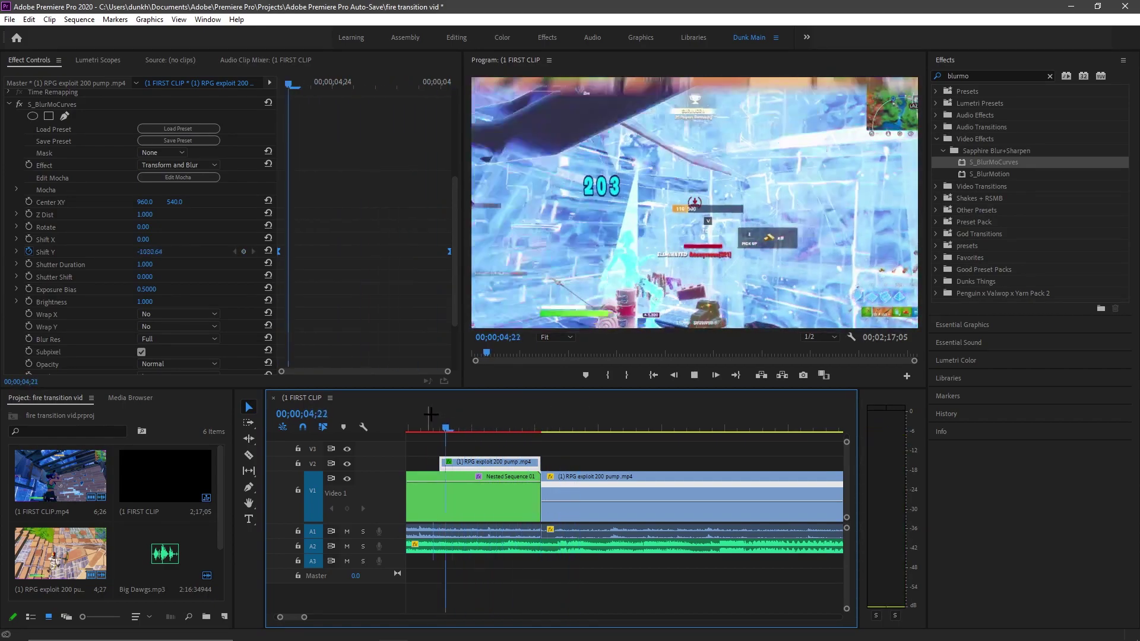
click(541, 428)
drag(514, 428, 539, 425)
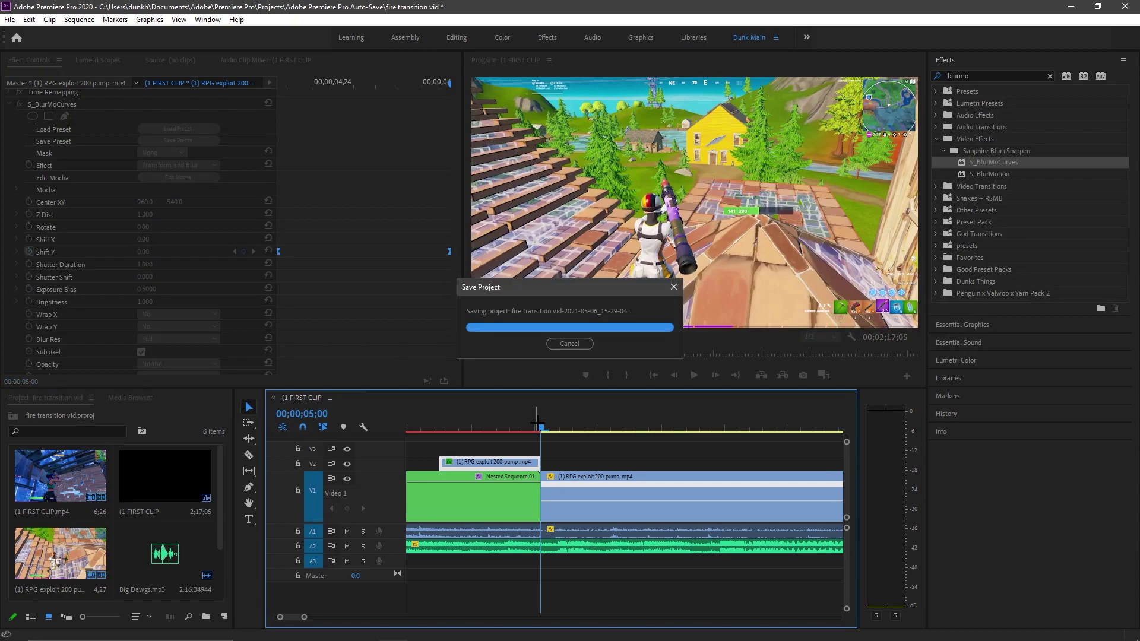
Split the V1 RPG clip at 05;15 with the Razor, then select the later piece
key(space)
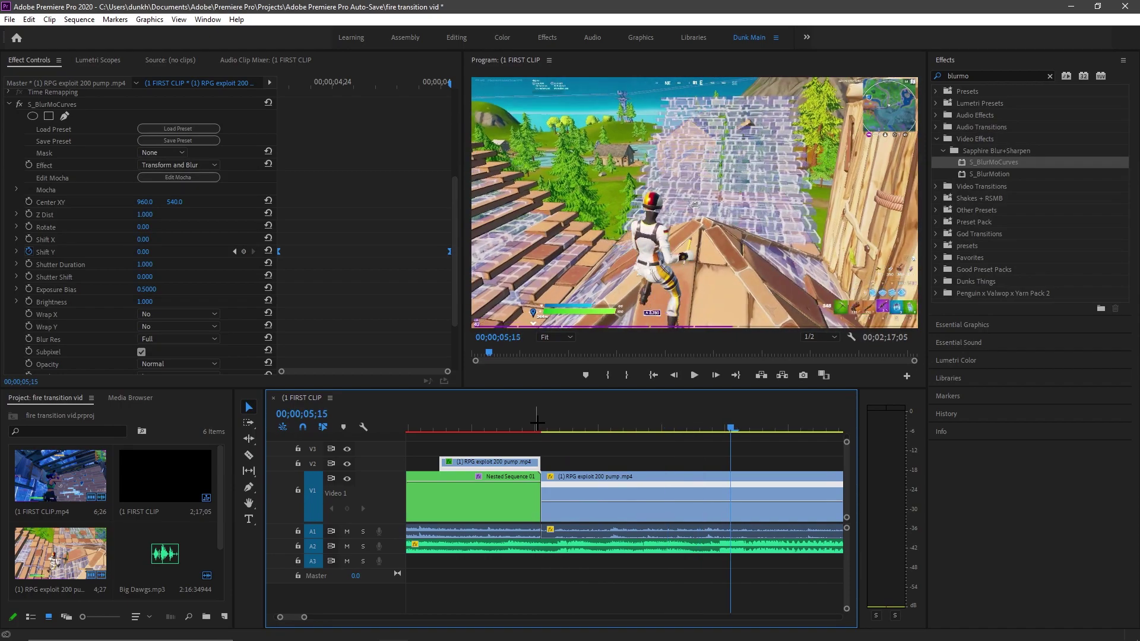
click(249, 455)
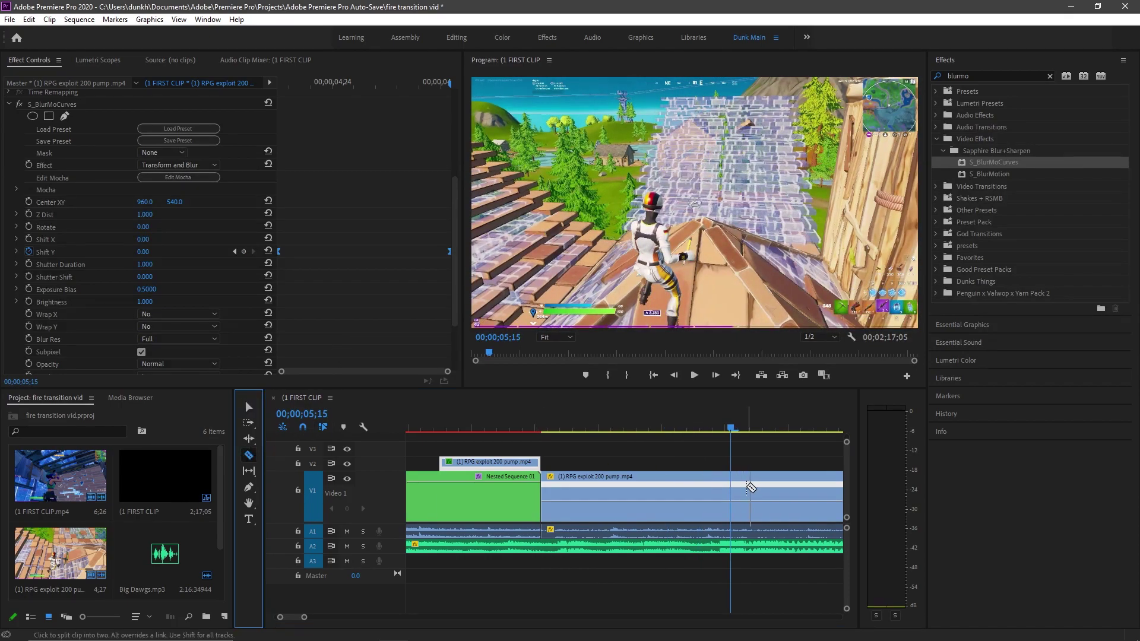
click(731, 494)
click(249, 407)
click(635, 451)
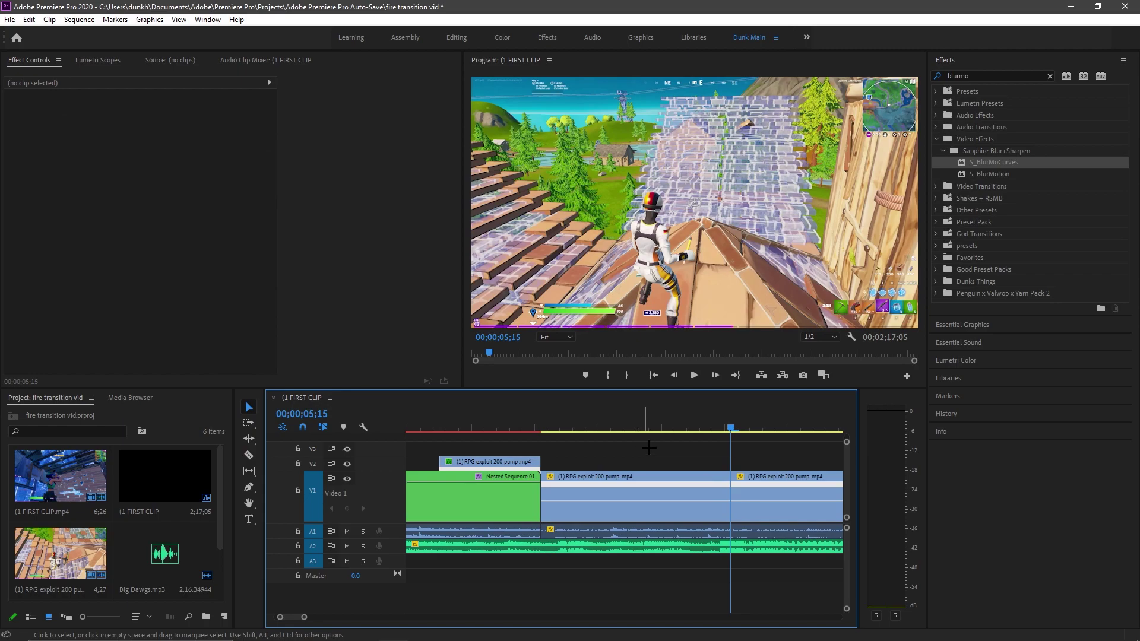
alt+scroll(635, 452, down, 2)
click(647, 484)
mouse_move(678, 426)
mouse_down()
mouse_move(709, 428)
mouse_move(532, 398)
mouse_up()
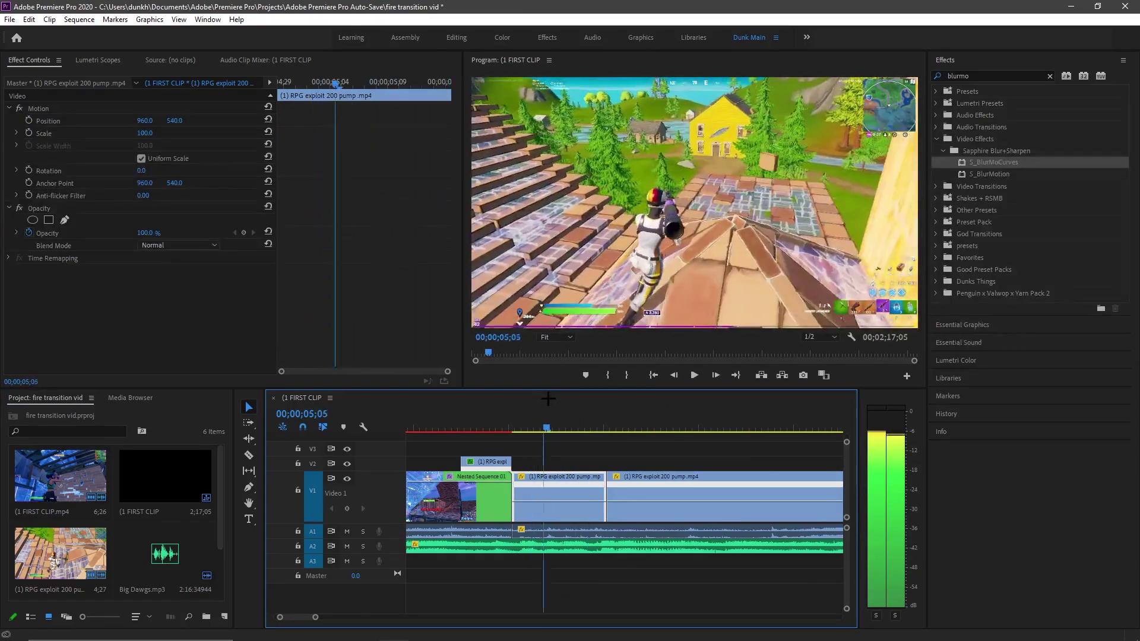
Return the playhead to 04;28 and clear the old 'blurmo' effects search
drag(532, 398, 503, 399)
key(shift+7)
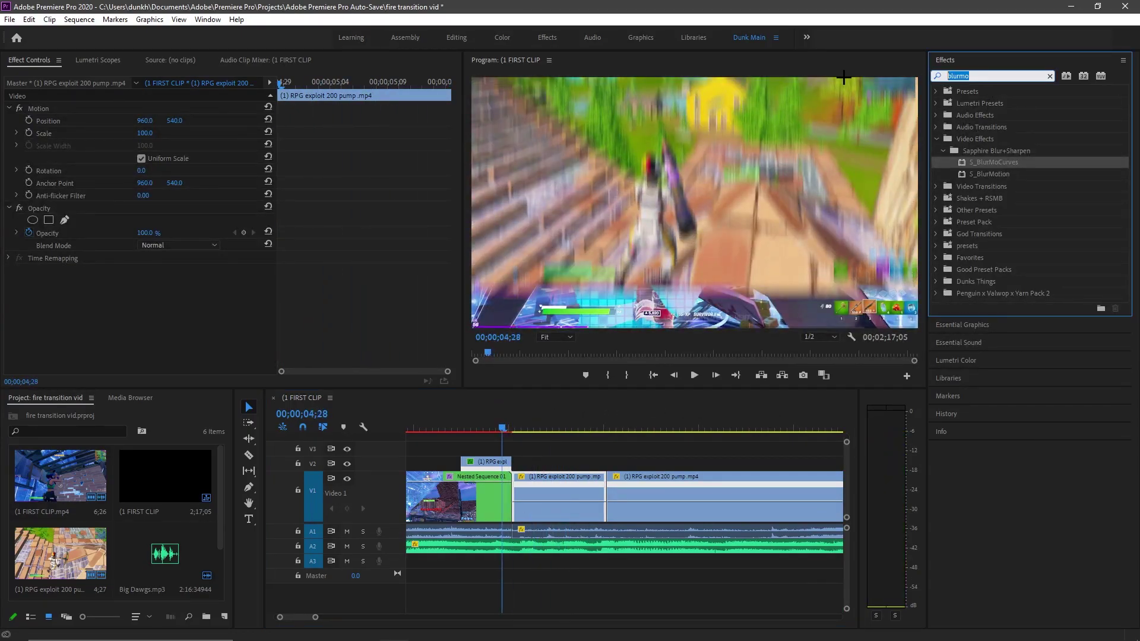
key(BackSpace)
text(b)
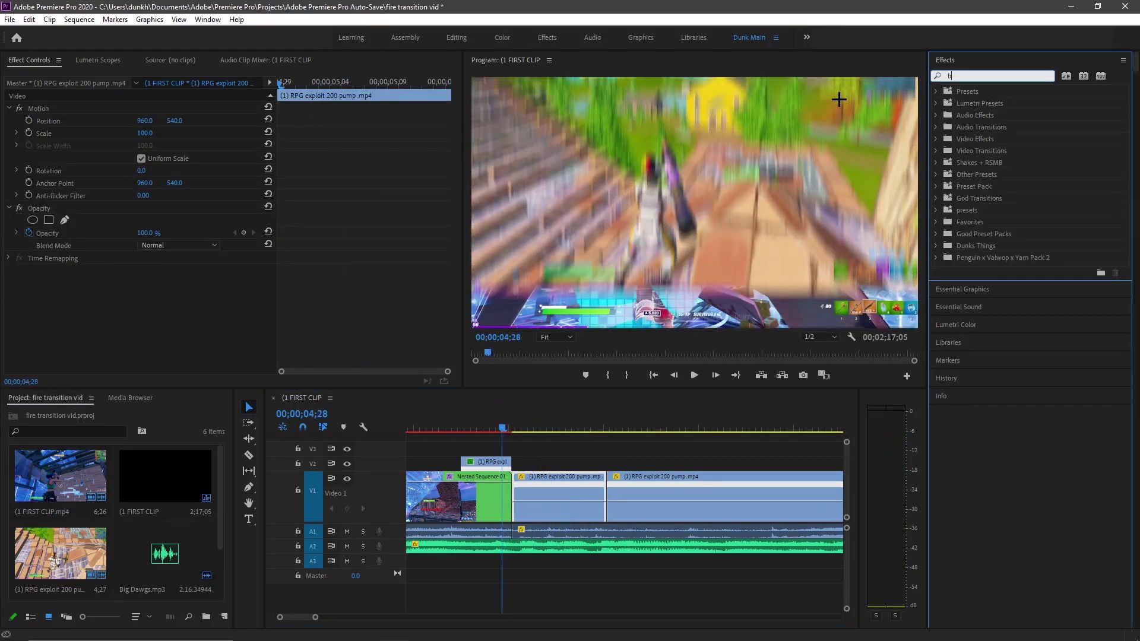
text(est be)
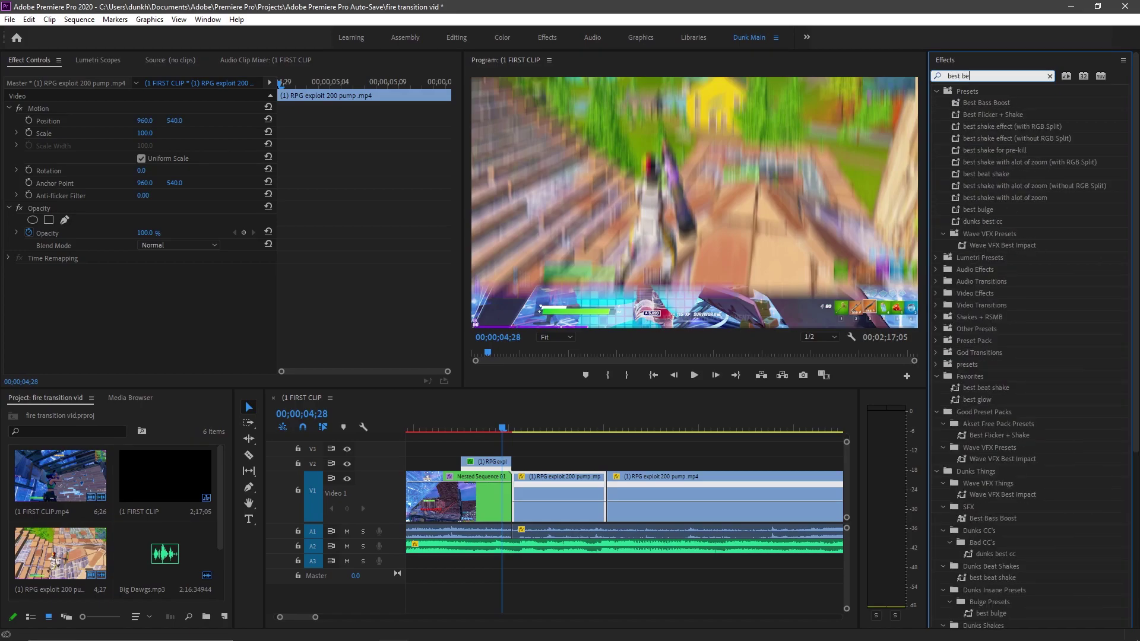
text(st shake)
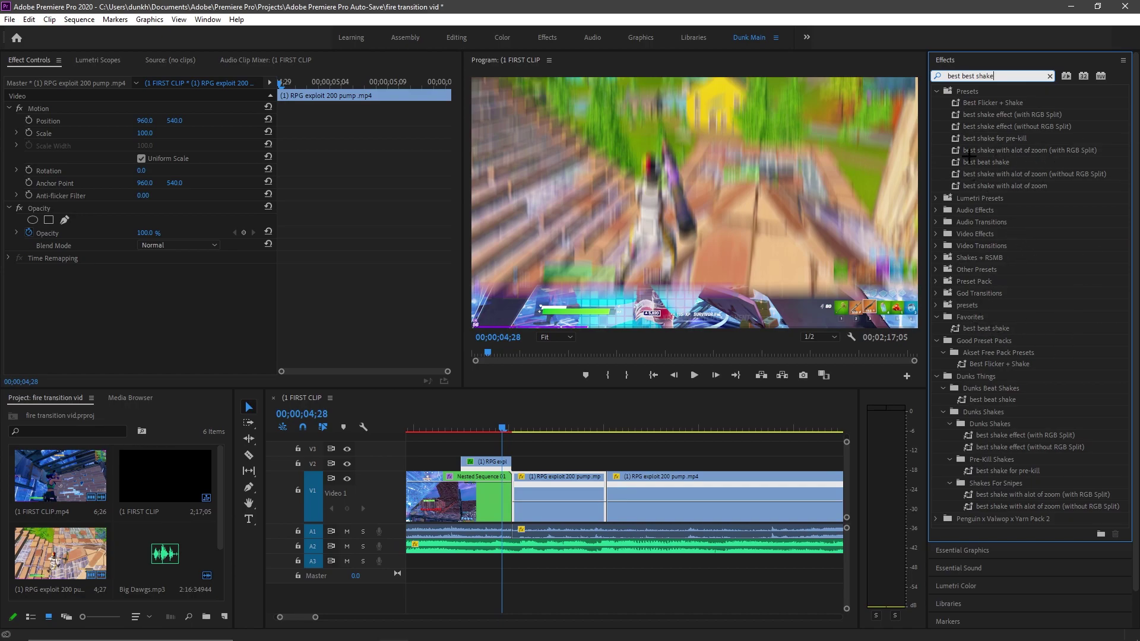
Apply the 'best beat shake' preset to the first RPG exploit clip and preview it
drag(1004, 162, 1001, 203)
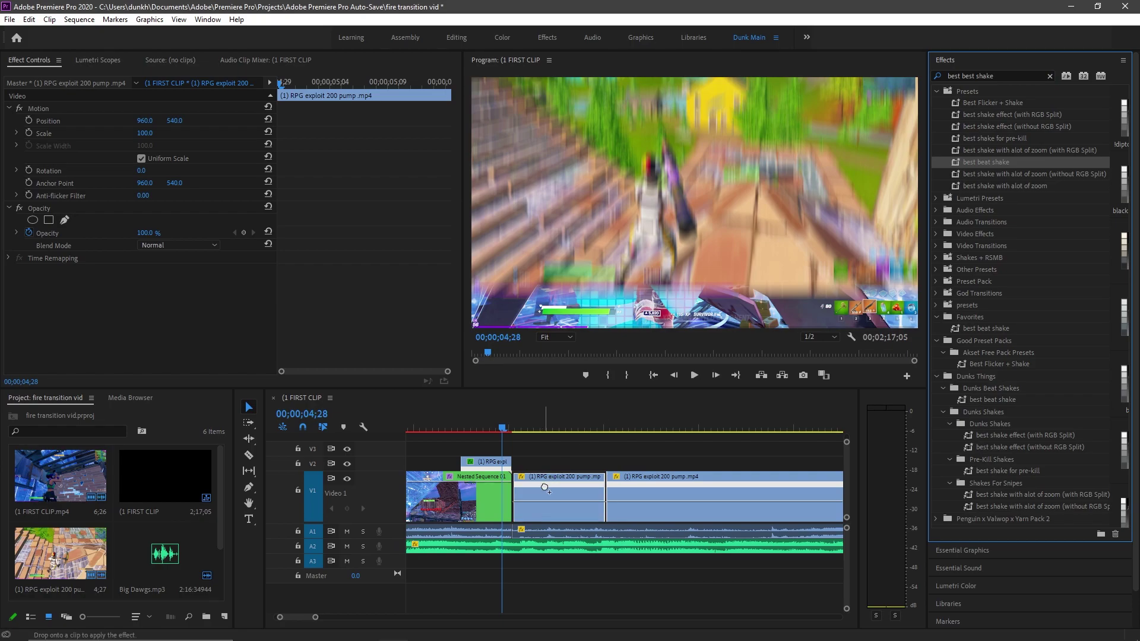
drag(544, 487, 545, 486)
key(space)
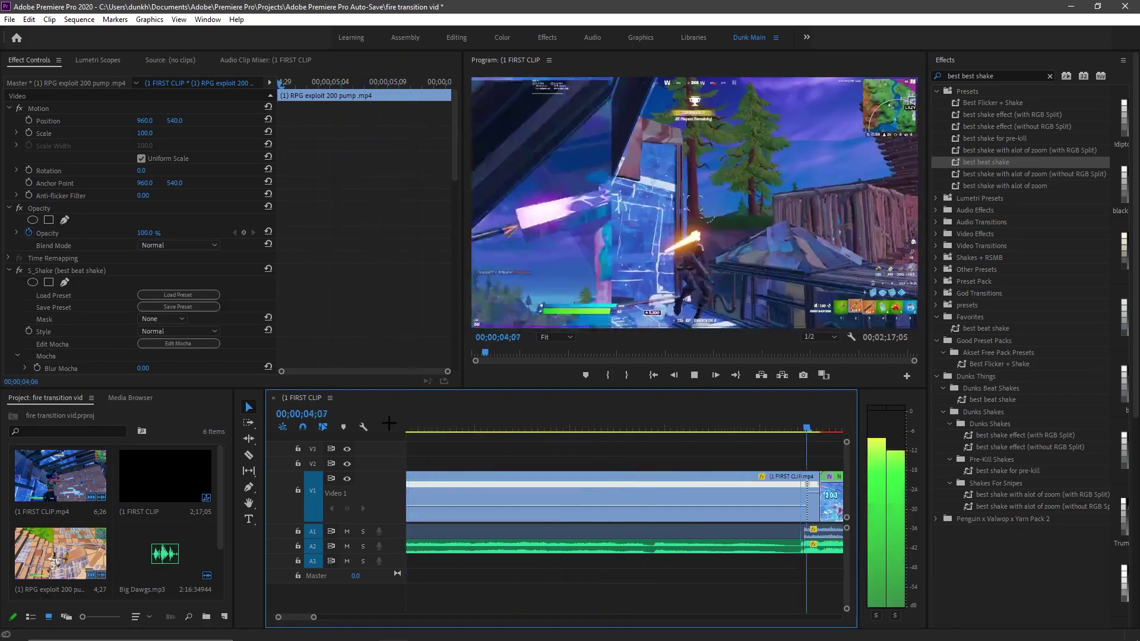
key(space)
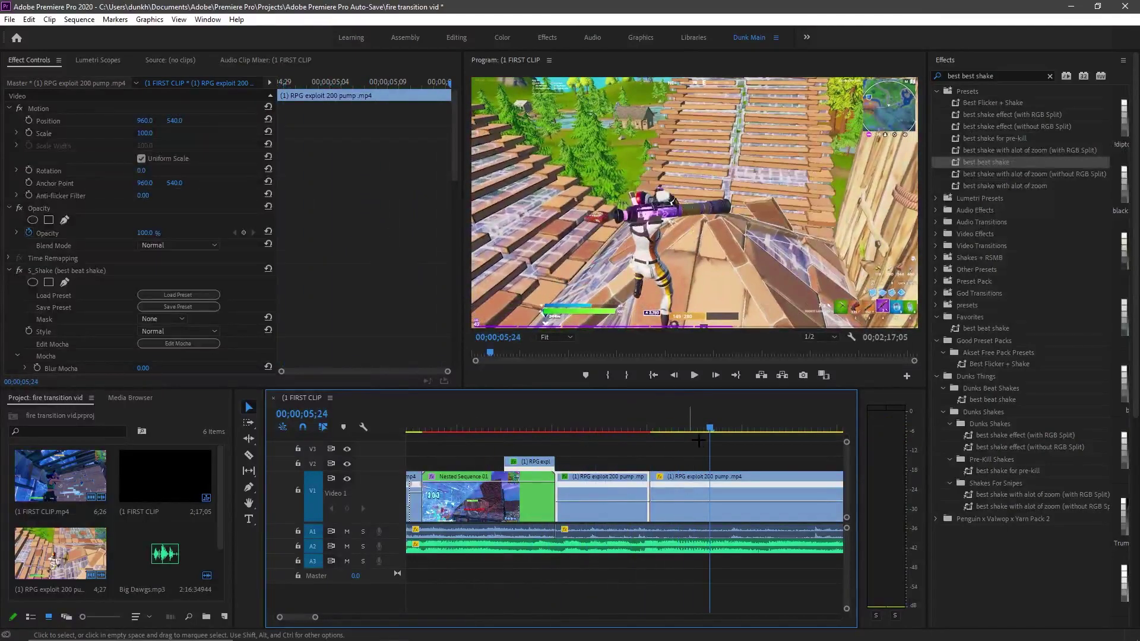
Scrub back to 4;16 and replay the transition into the shaken clip
mouse_move(699, 438)
mouse_down()
mouse_move(528, 416)
mouse_move(632, 420)
mouse_up()
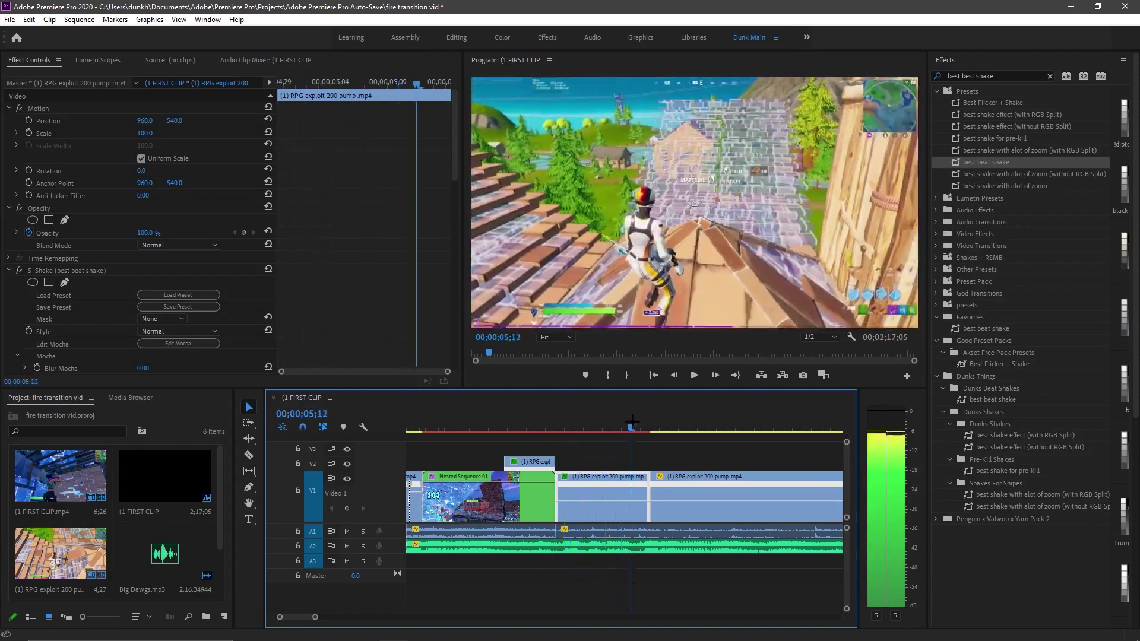
drag(632, 421, 469, 406)
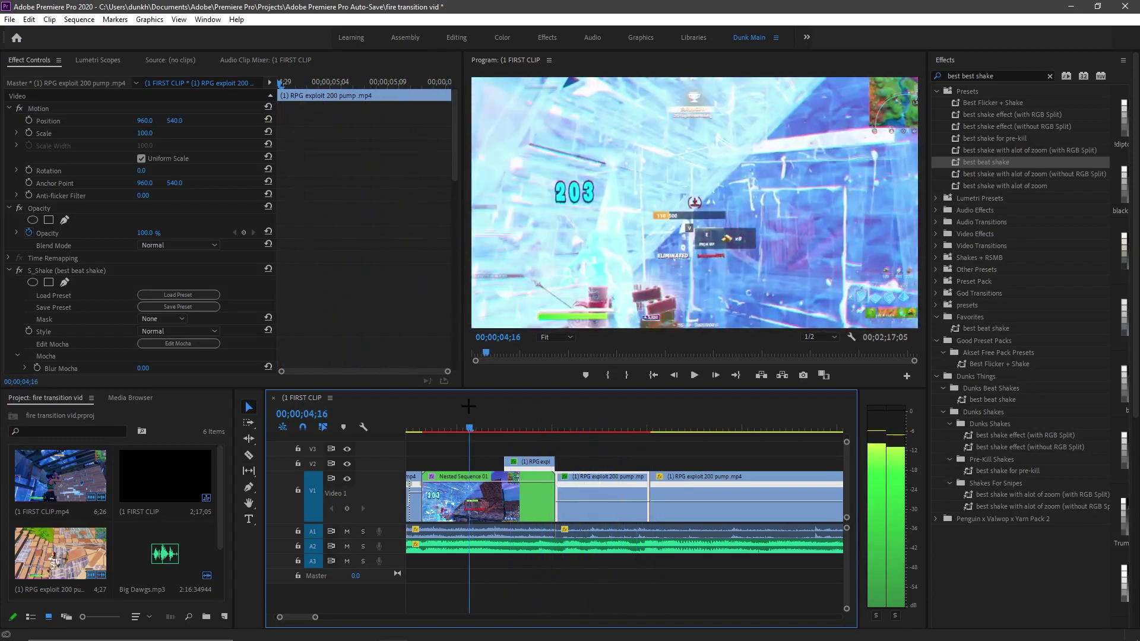
key(space)
key(space)
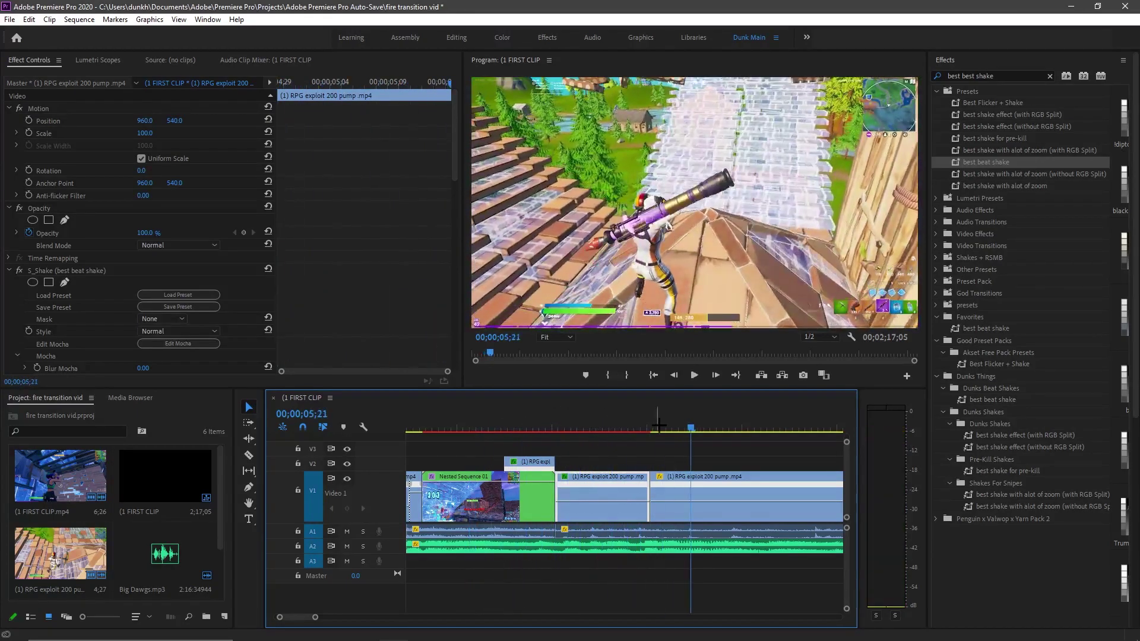
drag(657, 421, 557, 420)
scroll(130, 288, down, 5)
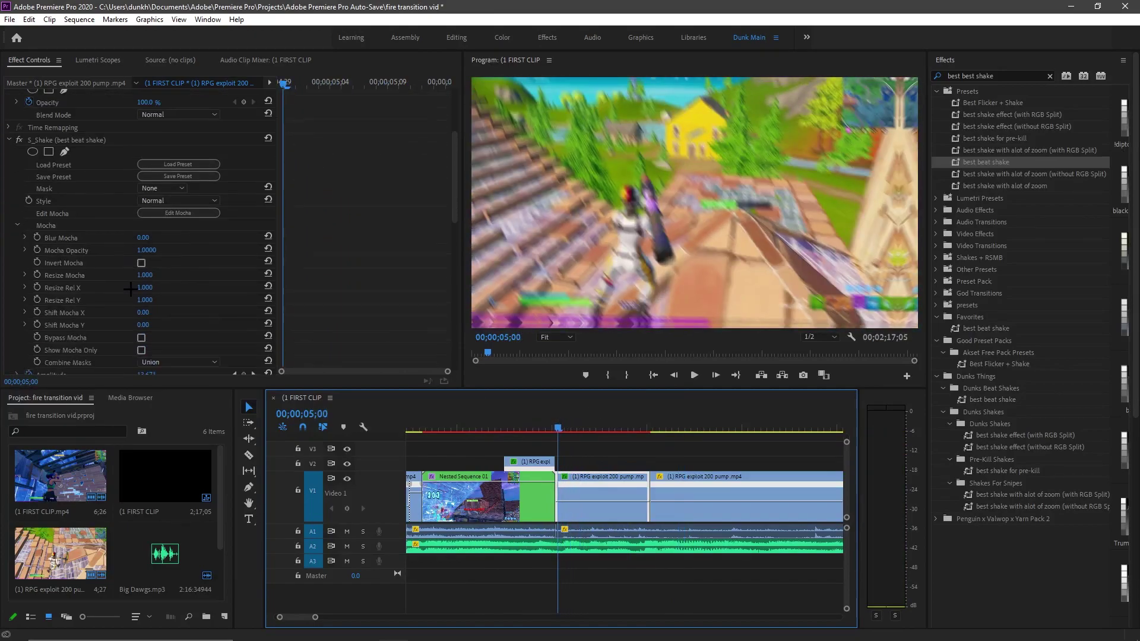
scroll(130, 287, down, 1)
scroll(138, 275, down, 1)
scroll(18, 143, down, 1)
click(17, 166)
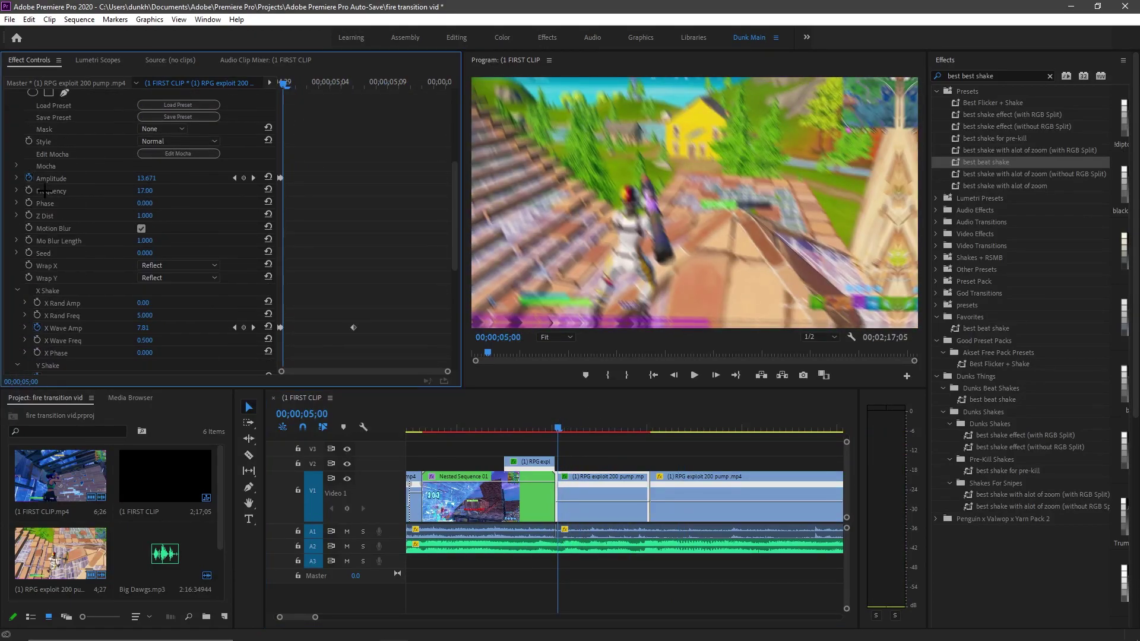
click(141, 228)
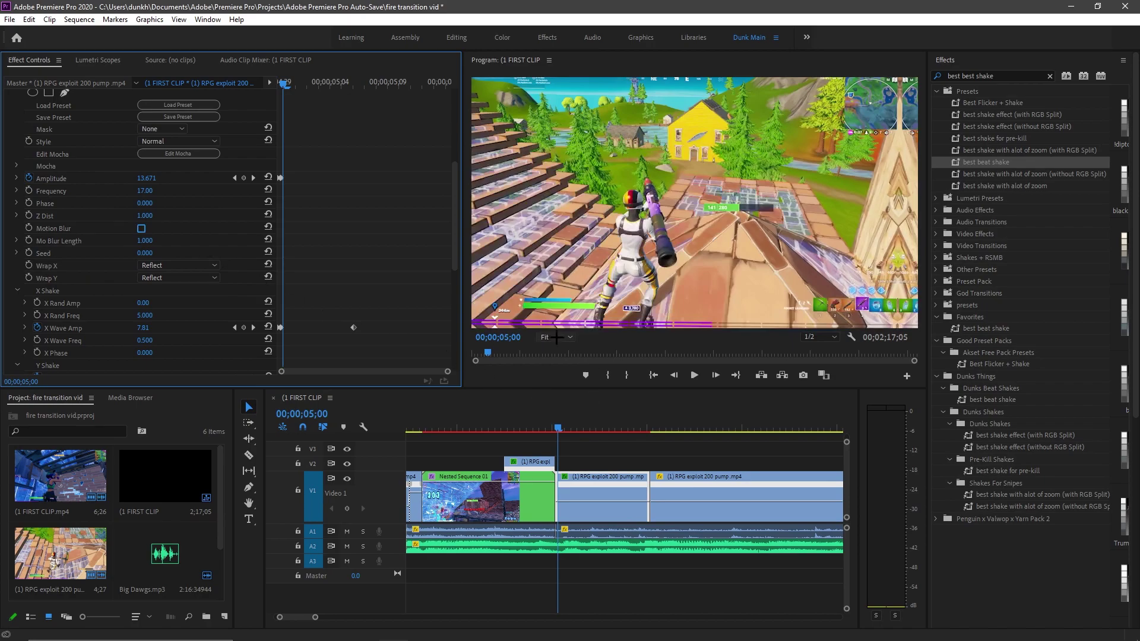
key(space)
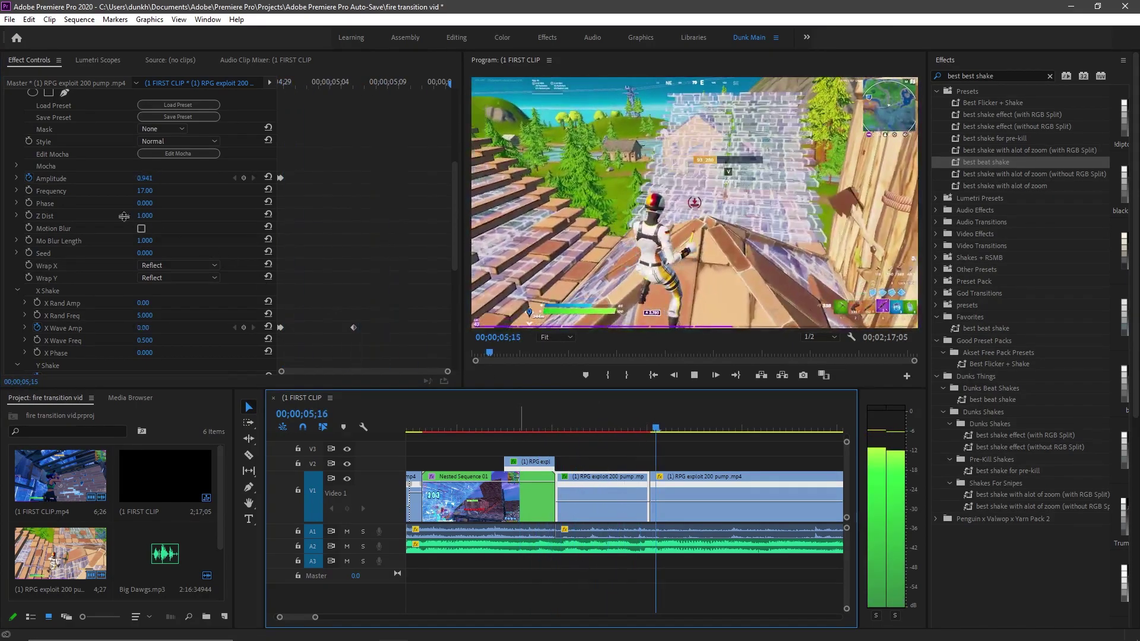
click(141, 230)
drag(589, 432, 521, 432)
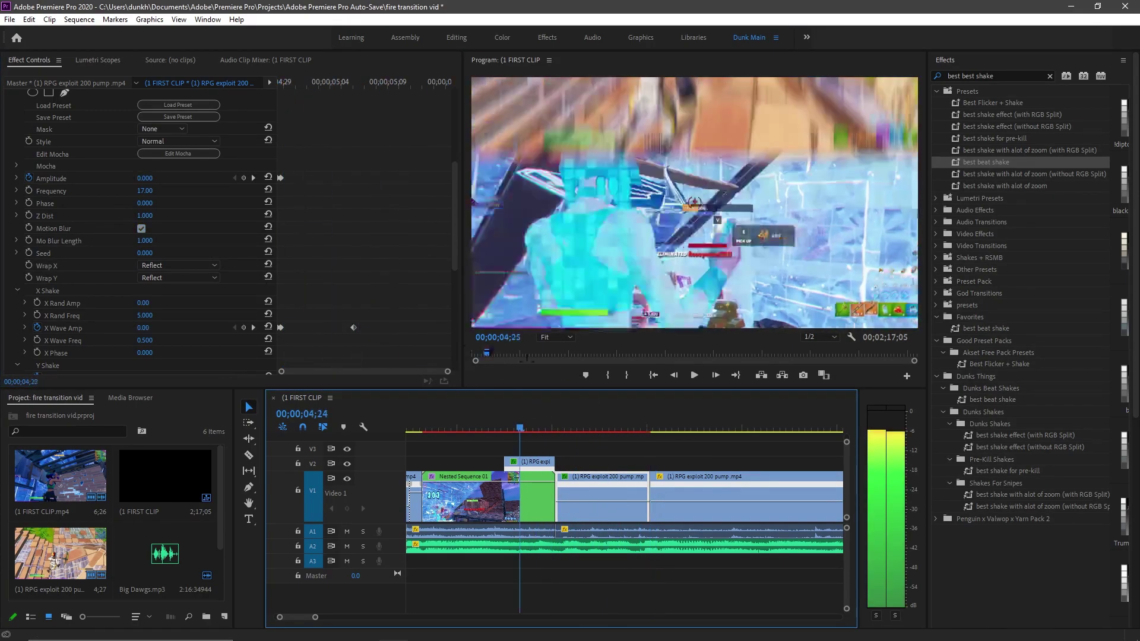
key(Left)
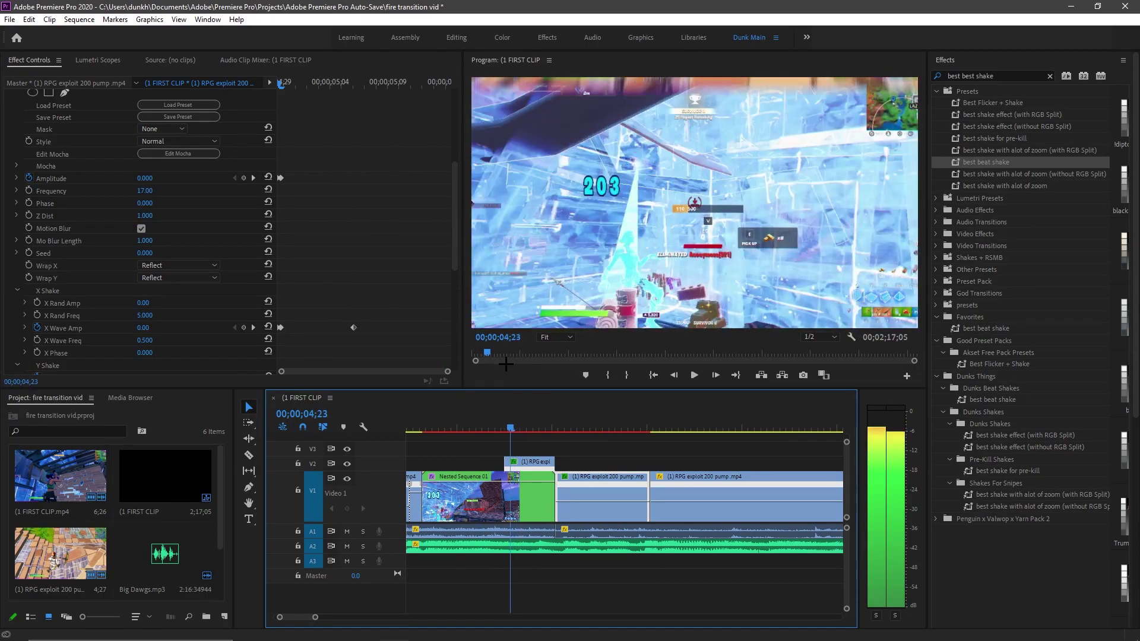
key(Left)
key(Left)
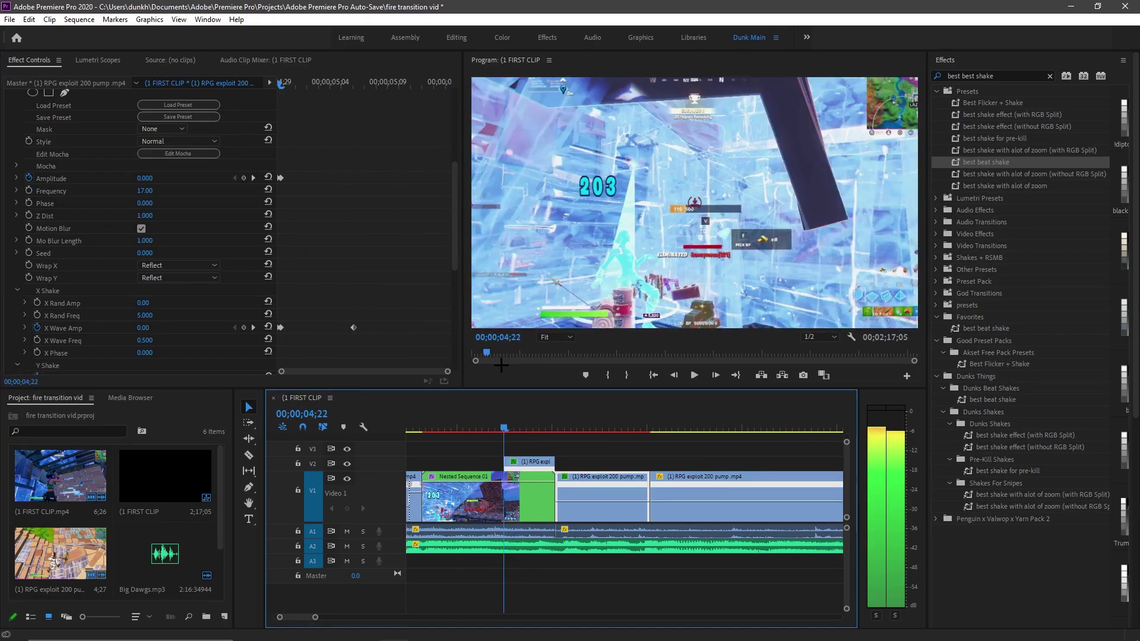
key(Right)
key(Right)
key(Right)
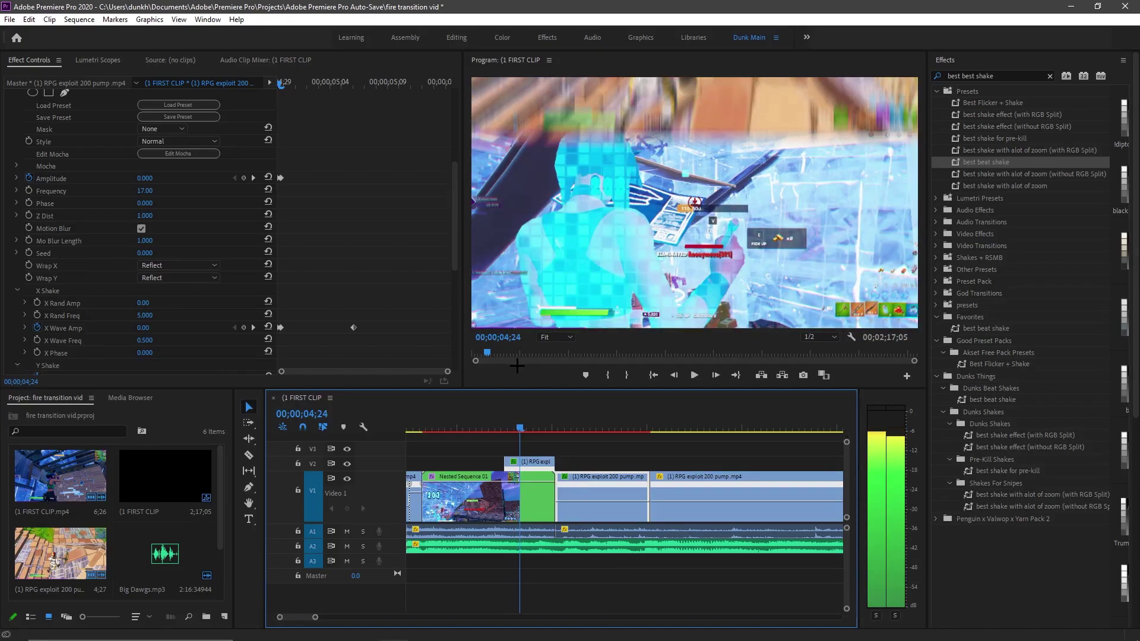
key(Right)
key(Right)
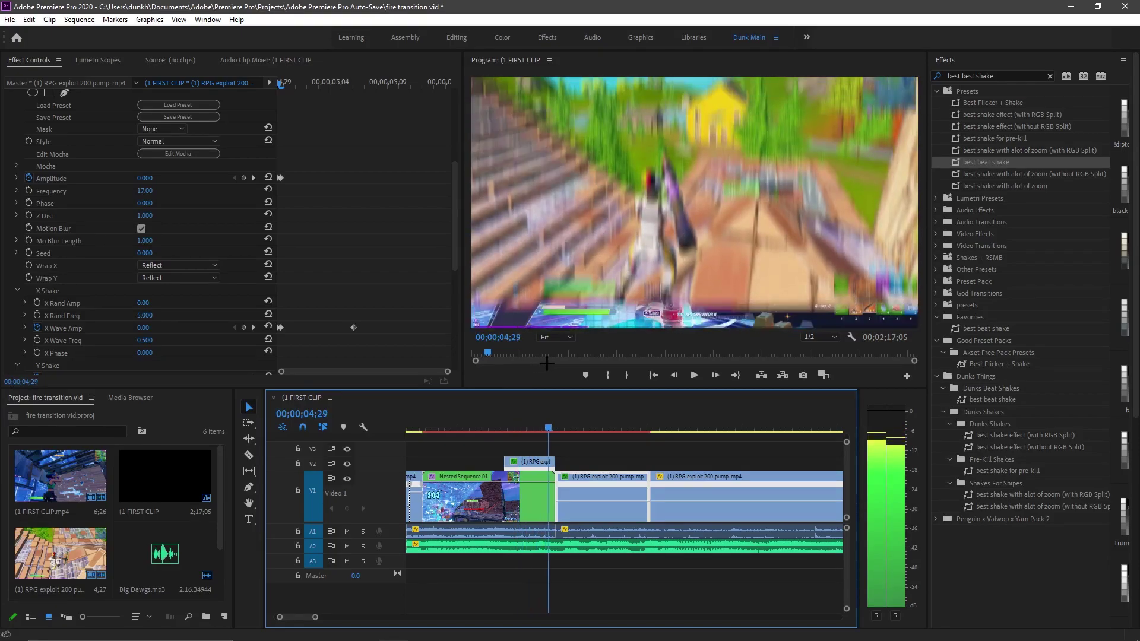
key(Right)
key(Right)
key(Right)
key(Right)
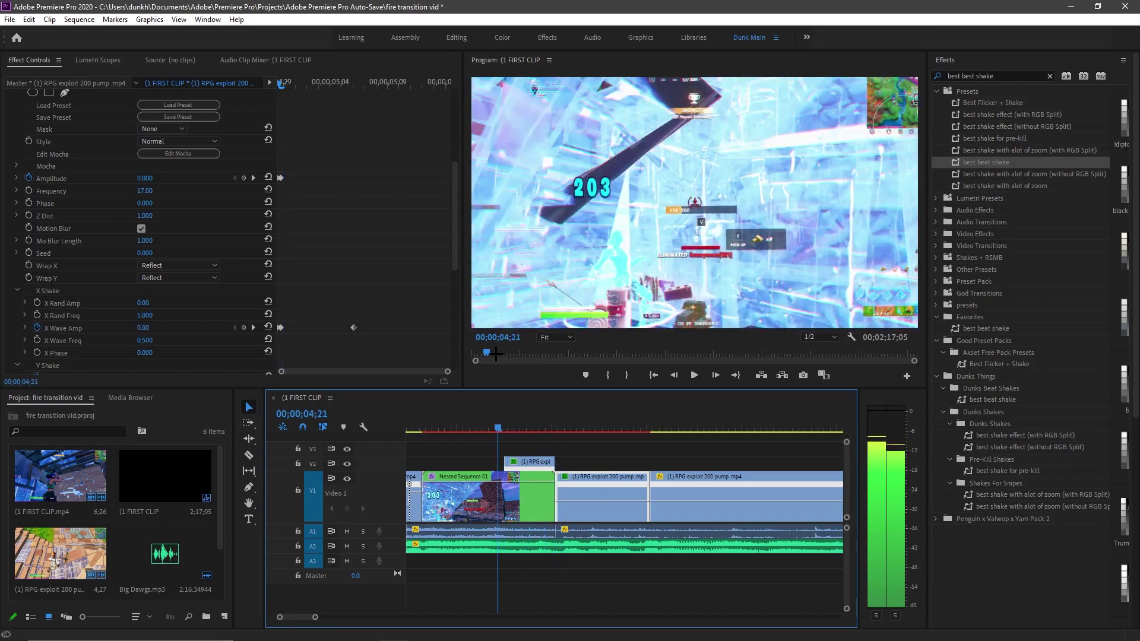
key(Right)
key(Right)
key(Right)
key(Right)
key(Right)
key(Right)
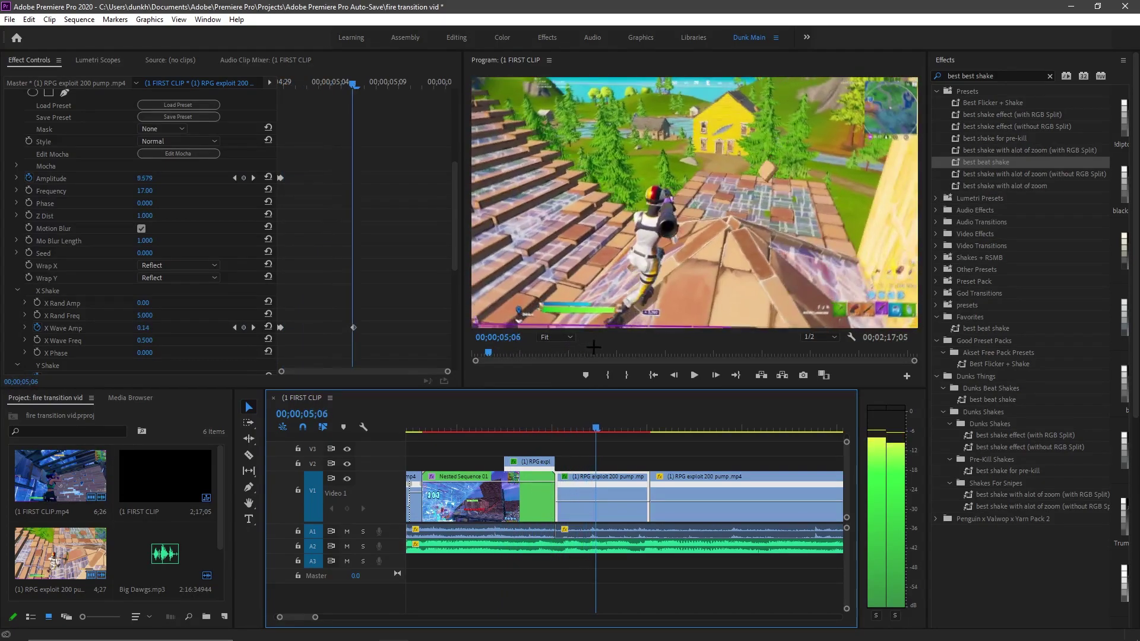
key(Right)
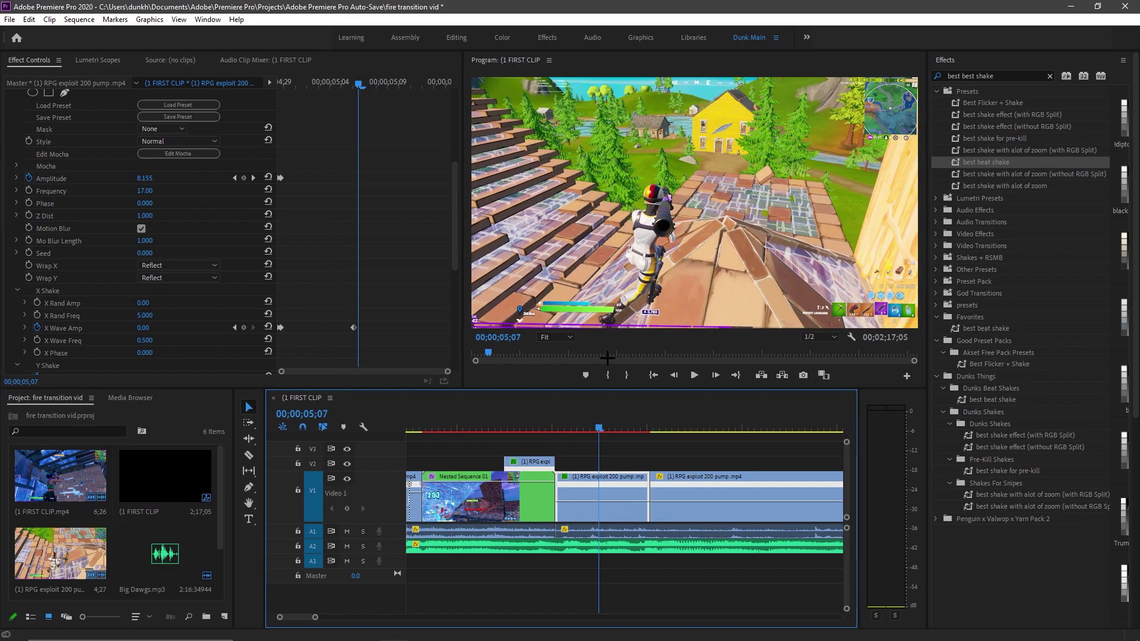